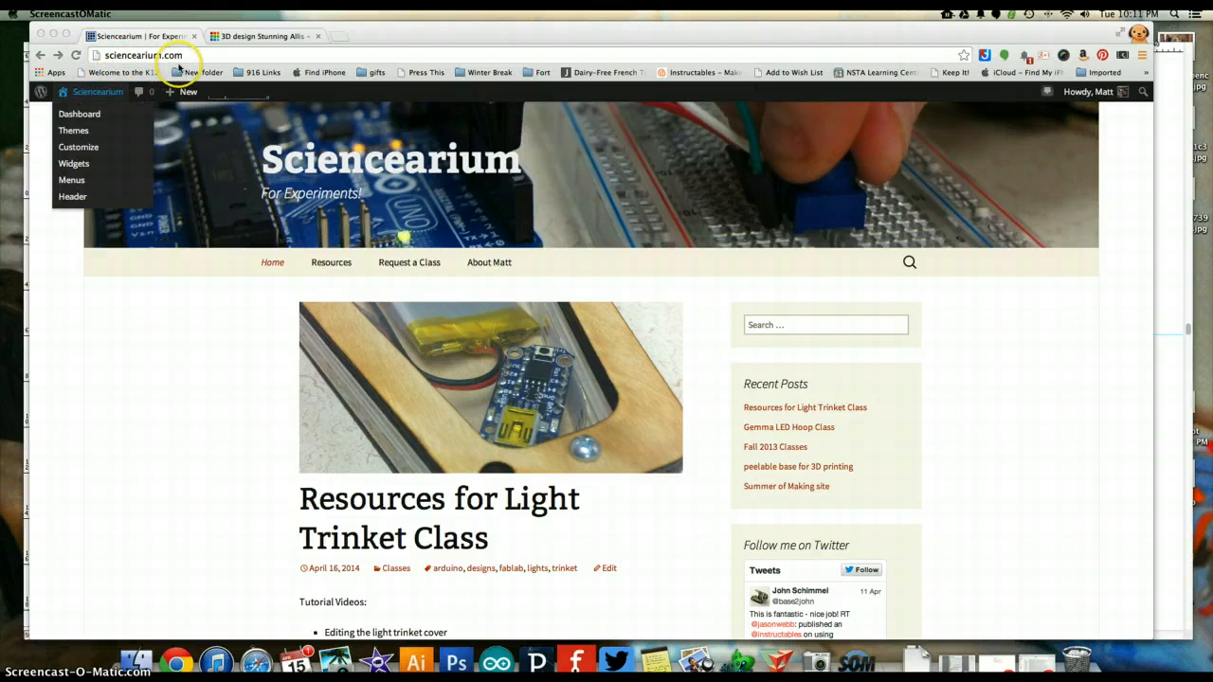
Open the Light Trinket vector file linked in the Resources for Light Trinket Class post
{"action": "scroll", "coordinate": [275, 505], "scroll_direction": "down", "scroll_amount": 4}
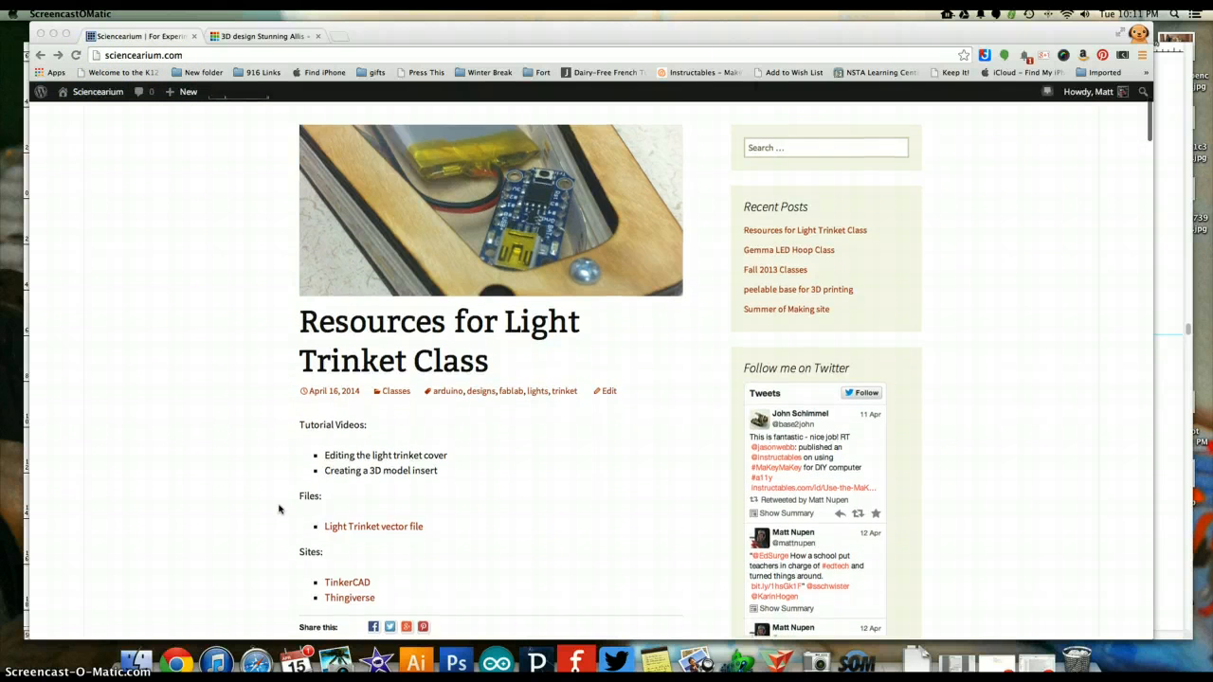
{"action": "scroll", "coordinate": [274, 496], "scroll_direction": "down", "scroll_amount": 2}
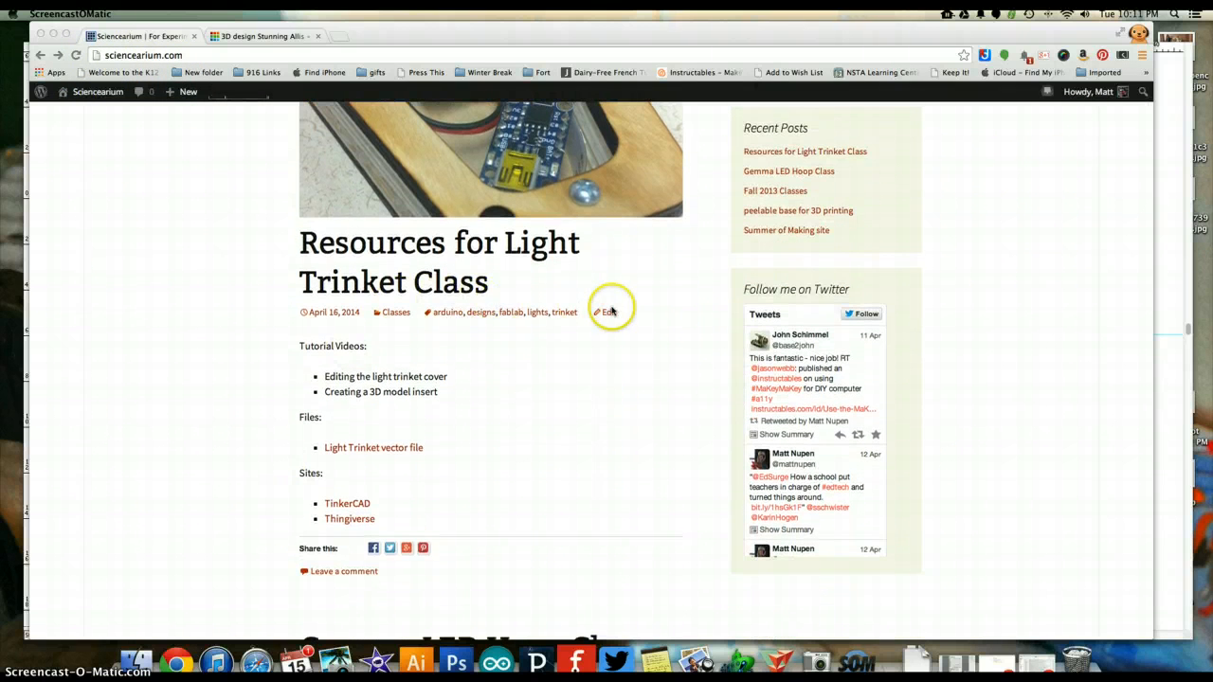
{"action": "left_click", "coordinate": [364, 451]}
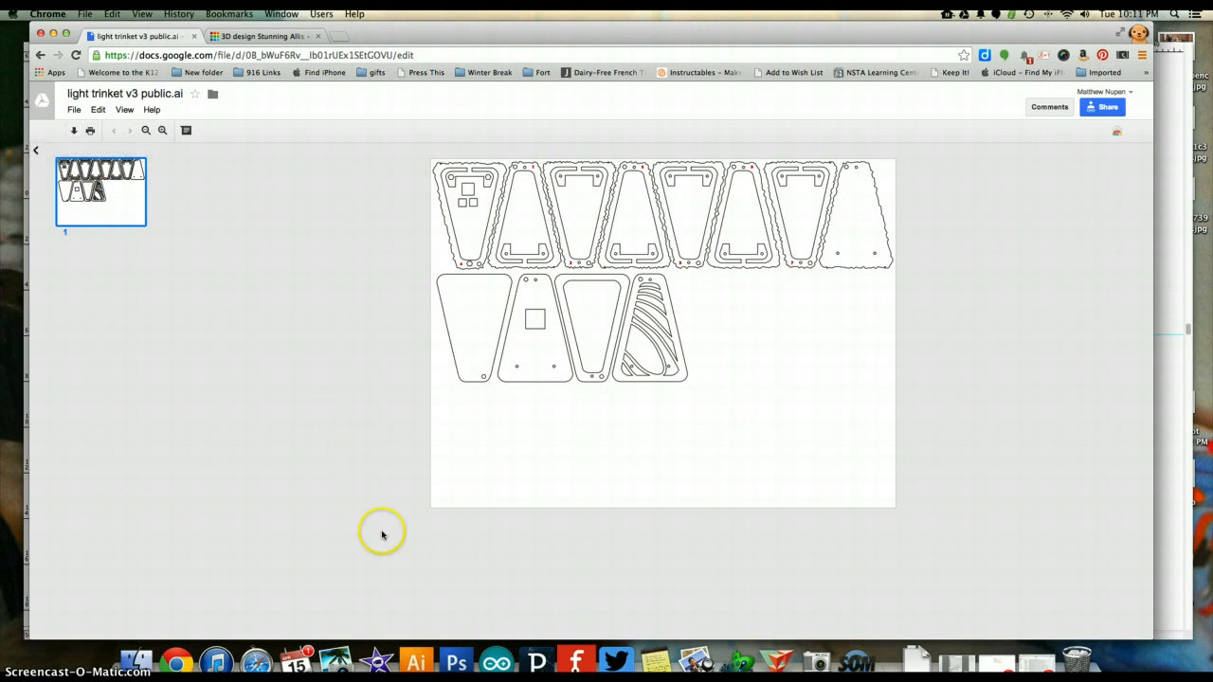
Switch to Illustrator and examine the Assembled diagram with the battery, touch button and Trinket placement
{"action": "left_click", "coordinate": [415, 662]}
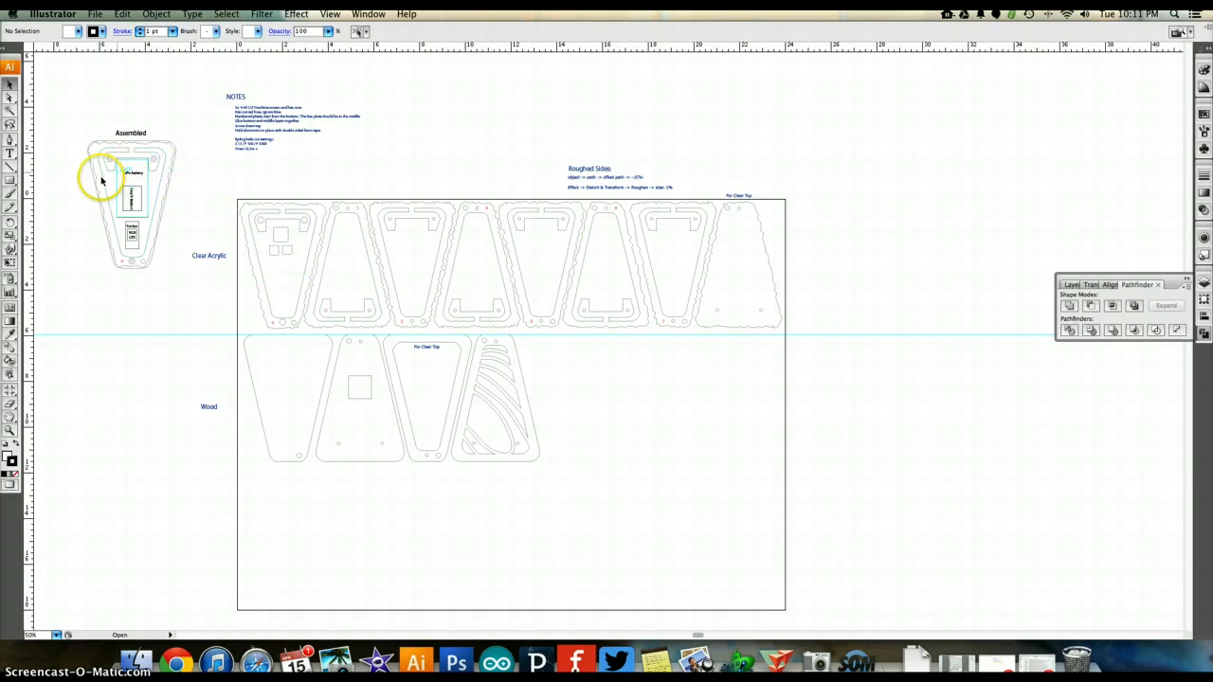
{"action": "scroll", "coordinate": [101, 180], "scroll_direction": "up", "scroll_amount": 4}
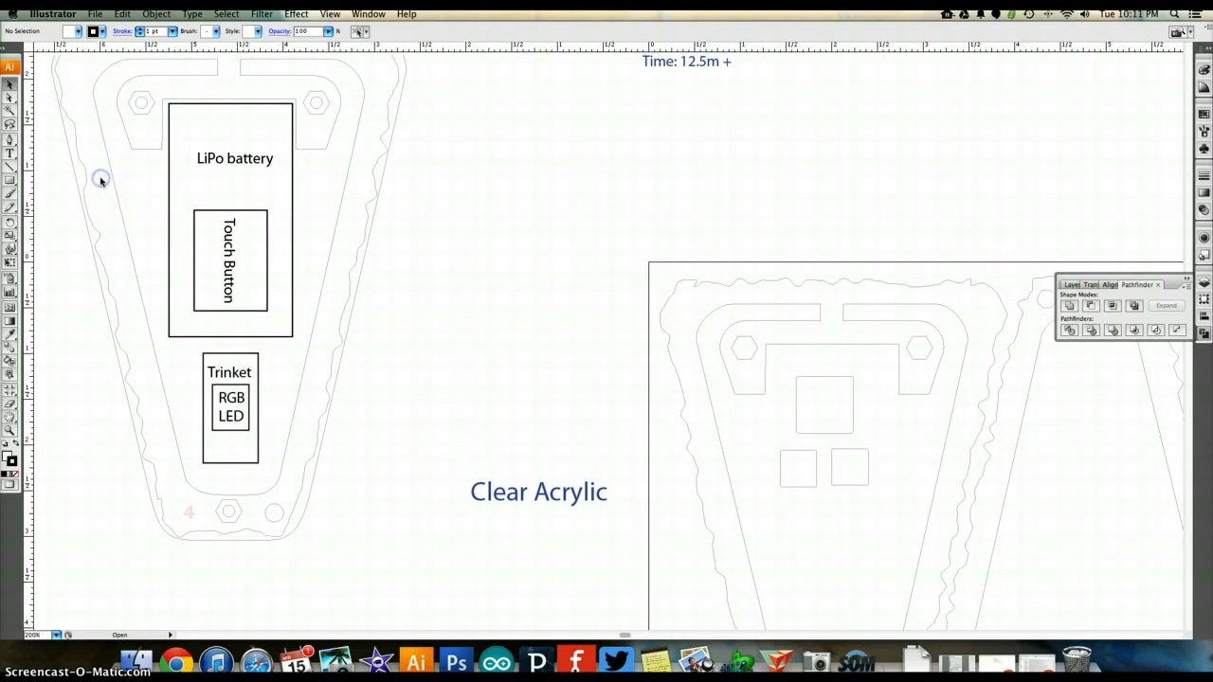
{"action": "scroll", "coordinate": [100, 180], "scroll_direction": "left", "scroll_amount": 4}
{"action": "scroll", "coordinate": [101, 180], "scroll_direction": "up", "scroll_amount": 2}
{"action": "scroll", "coordinate": [101, 180], "scroll_direction": "left", "scroll_amount": 2}
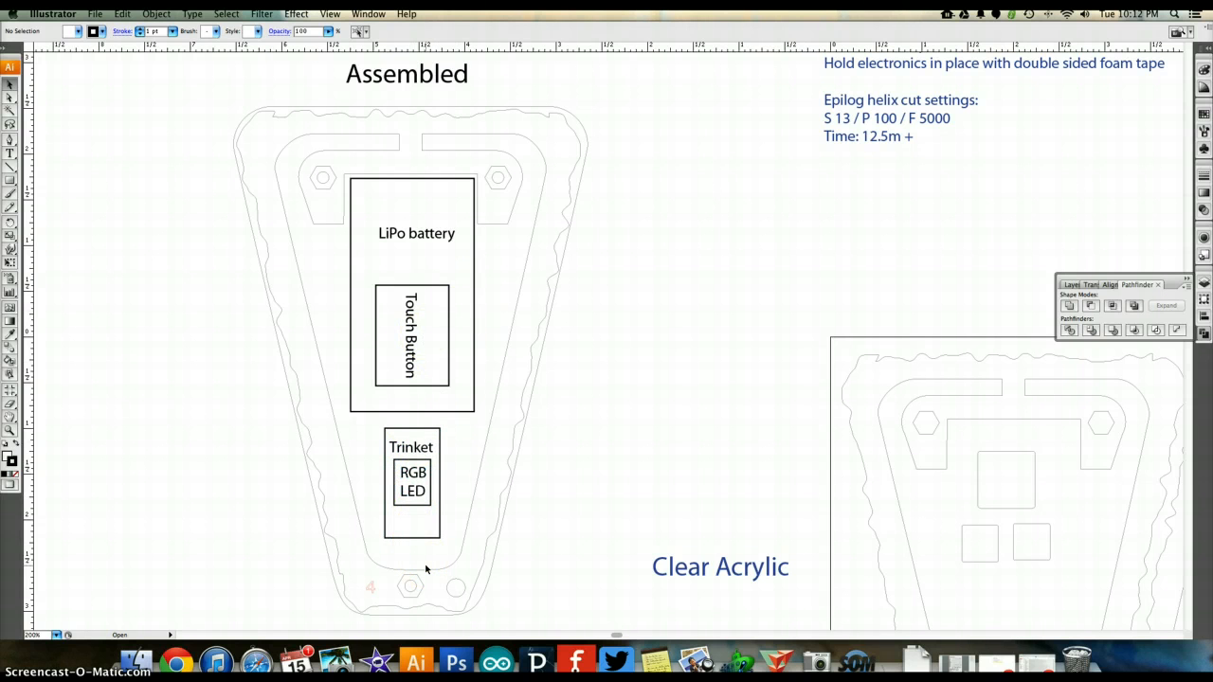
Examine the Clear Acrylic and Wood plate outlines and the Roughed Sides notes above them
{"action": "scroll", "coordinate": [426, 569], "scroll_direction": "down", "scroll_amount": 10}
{"action": "scroll", "coordinate": [426, 569], "scroll_direction": "right", "scroll_amount": 7}
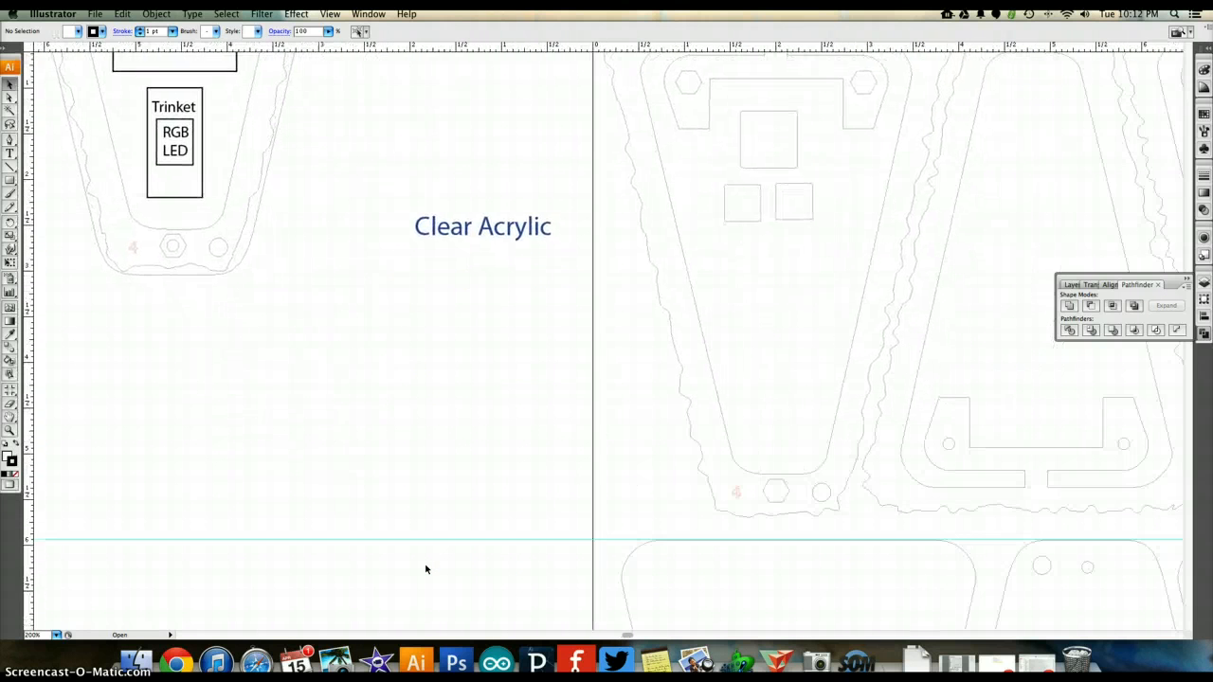
{"action": "scroll", "coordinate": [425, 569], "scroll_direction": "down", "scroll_amount": 1}
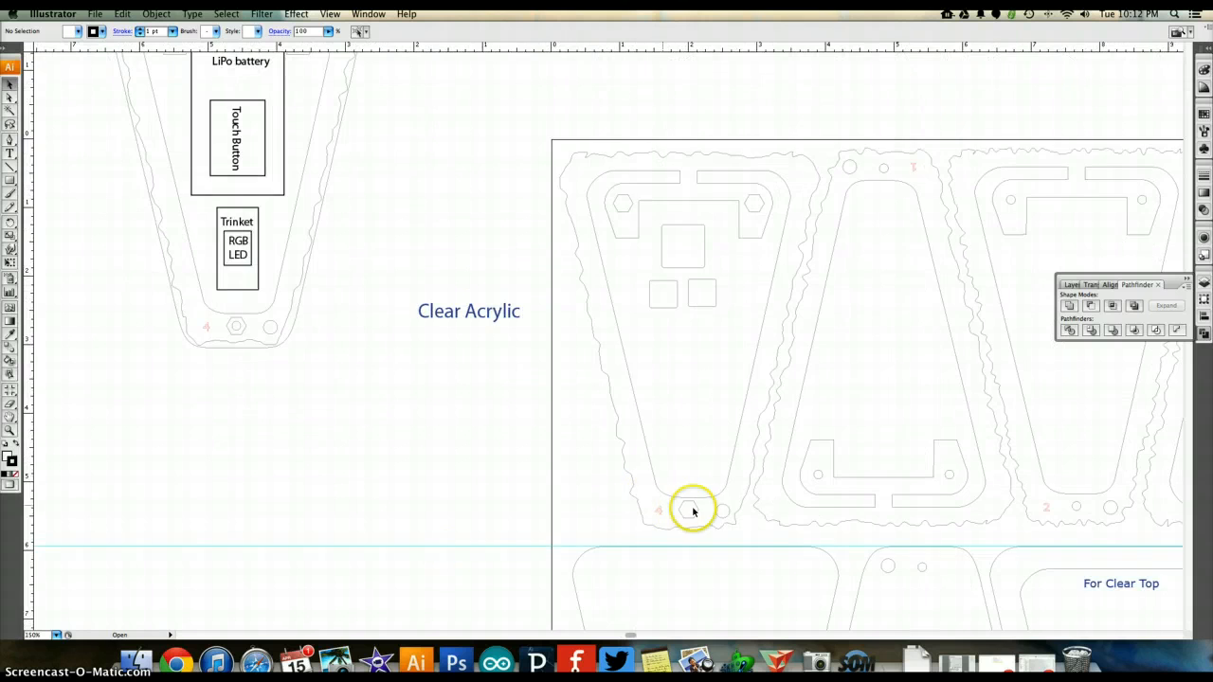
{"action": "scroll", "coordinate": [692, 511], "scroll_direction": "down", "scroll_amount": 1}
{"action": "scroll", "coordinate": [693, 512], "scroll_direction": "down", "scroll_amount": 8}
{"action": "scroll", "coordinate": [693, 511], "scroll_direction": "right", "scroll_amount": 10}
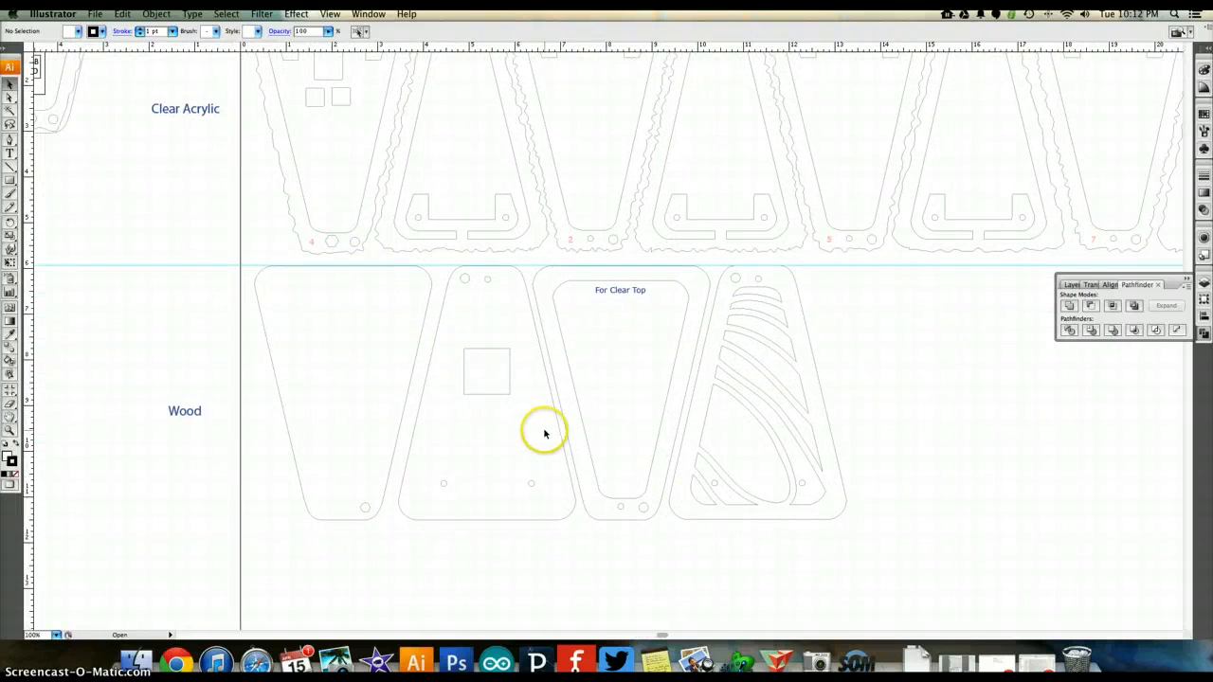
{"action": "scroll", "coordinate": [897, 182], "scroll_direction": "up", "scroll_amount": 5}
{"action": "scroll", "coordinate": [897, 182], "scroll_direction": "right", "scroll_amount": 2}
{"action": "scroll", "coordinate": [899, 183], "scroll_direction": "up", "scroll_amount": 3}
{"action": "scroll", "coordinate": [898, 183], "scroll_direction": "right", "scroll_amount": 7}
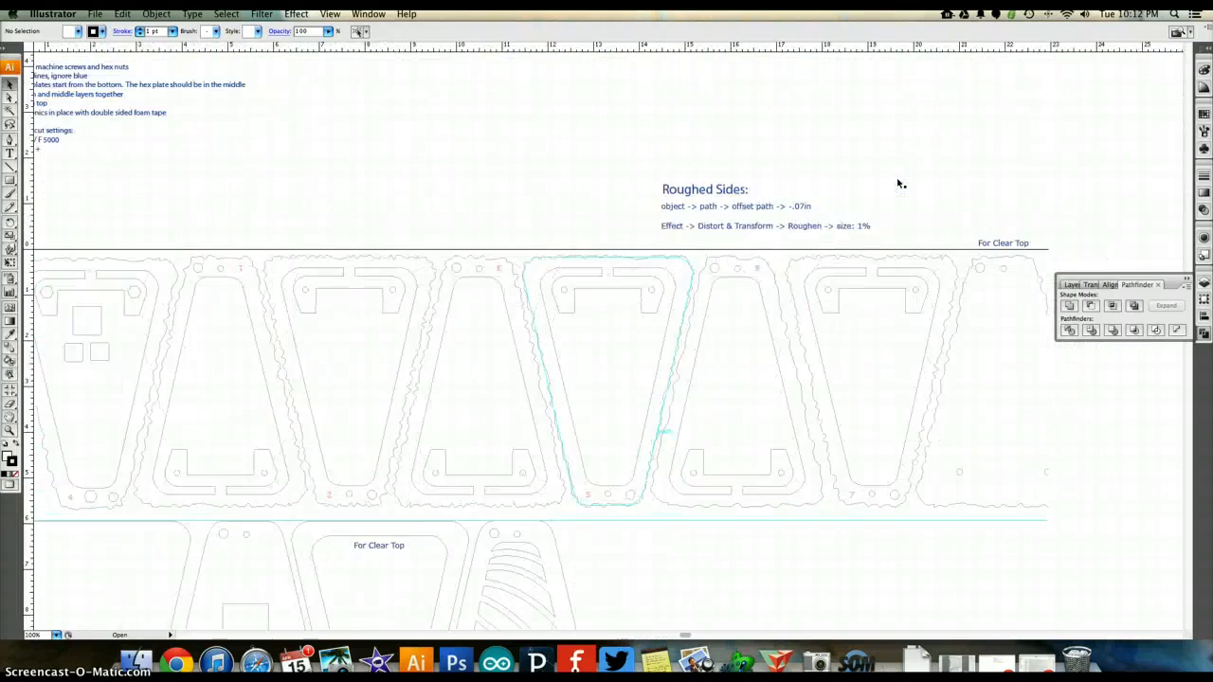
Isolate the nested groups of clear acrylic plate 7 and select its rough outer path
{"action": "left_click", "coordinate": [820, 291]}
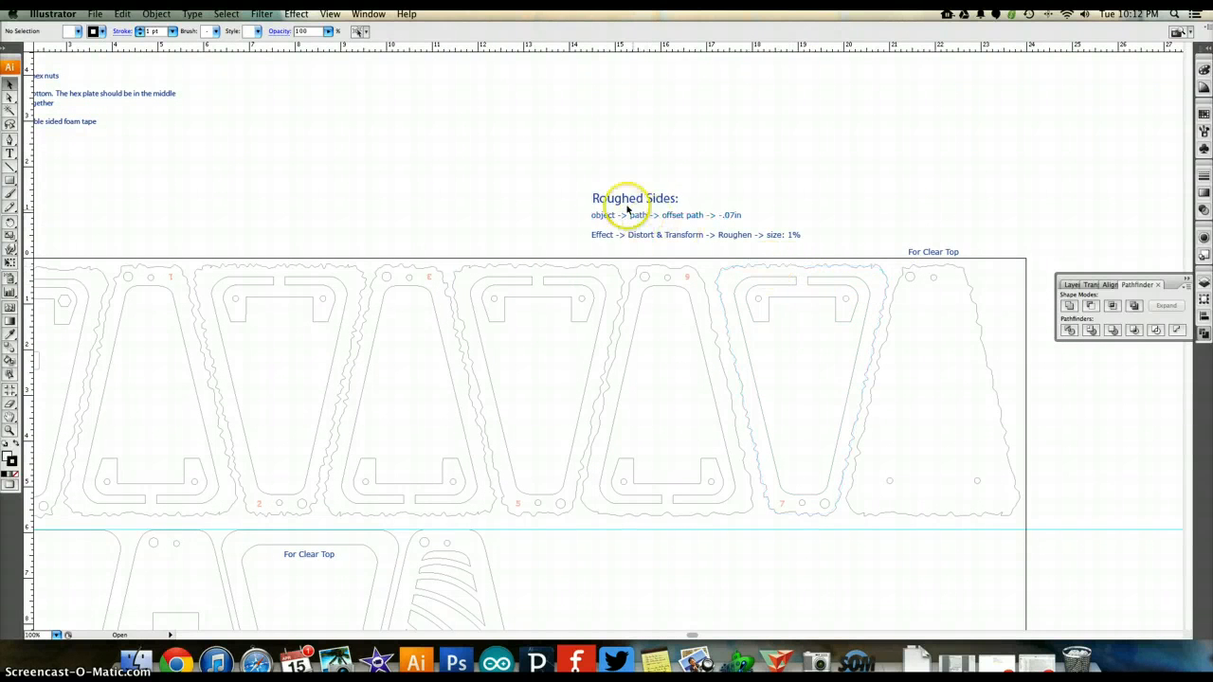
{"action": "left_click", "coordinate": [678, 269]}
{"action": "left_click_drag", "start_coordinate": [736, 271], "coordinate": [794, 270]}
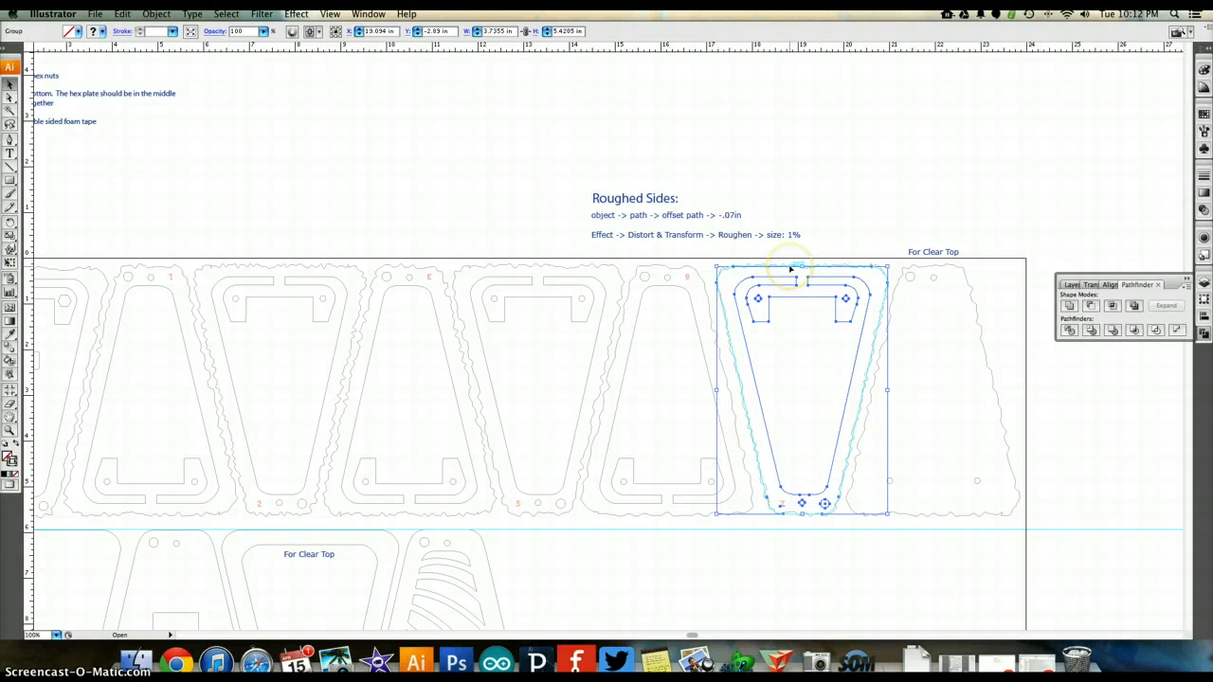
{"action": "double_click", "coordinate": [790, 269]}
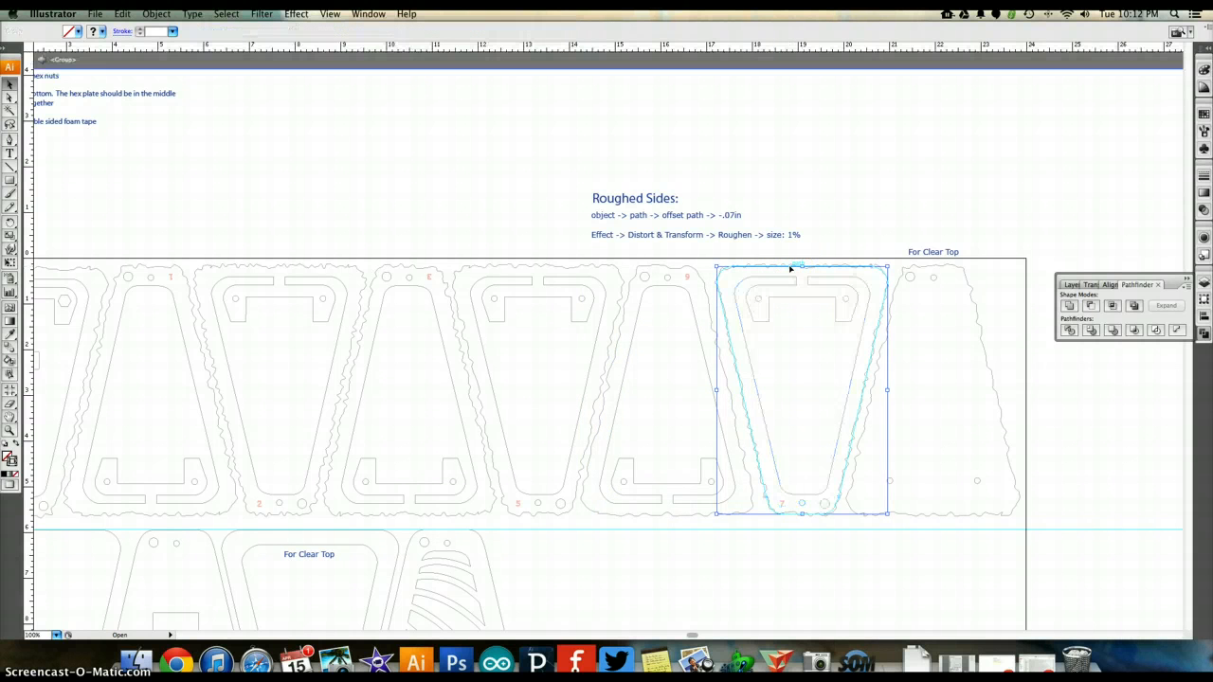
{"action": "left_click", "coordinate": [790, 269]}
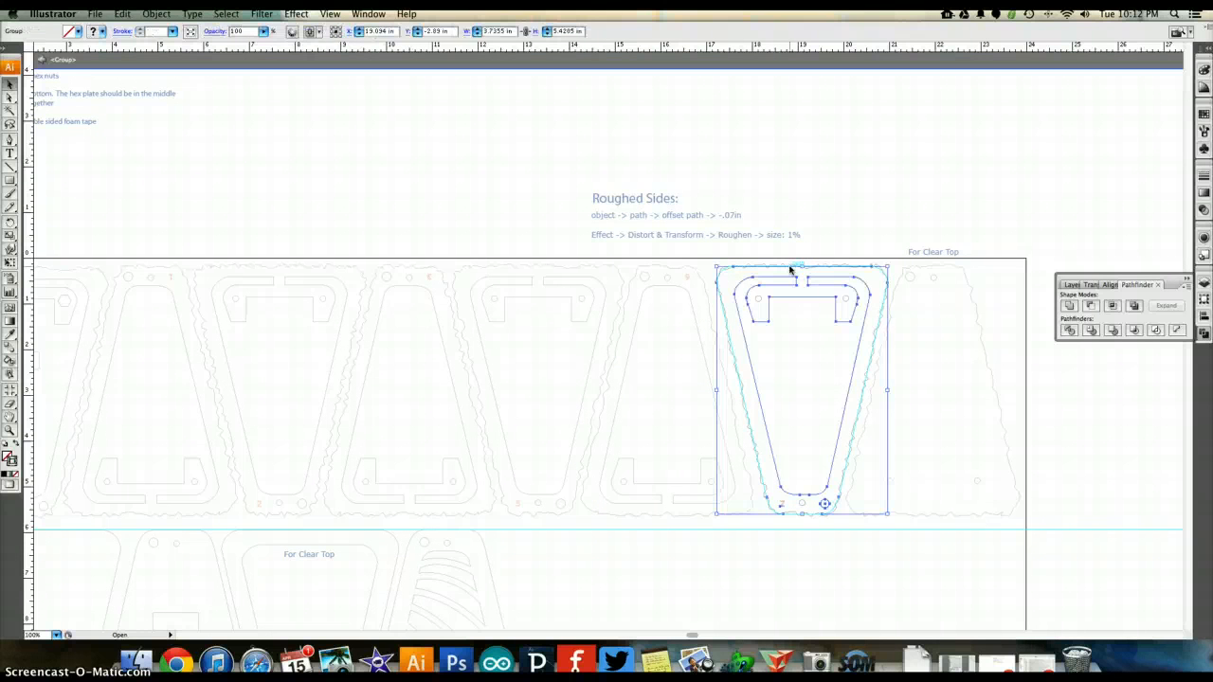
{"action": "left_click", "coordinate": [794, 330]}
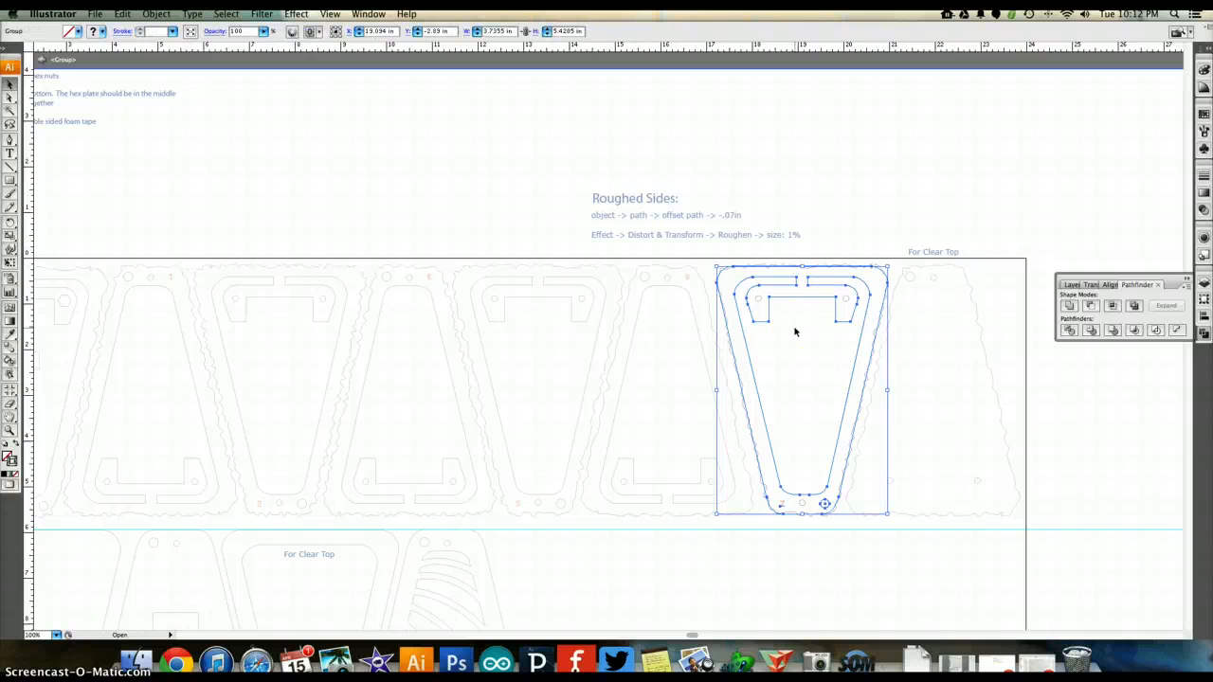
{"action": "left_click", "coordinate": [787, 293]}
{"action": "left_click", "coordinate": [787, 268]}
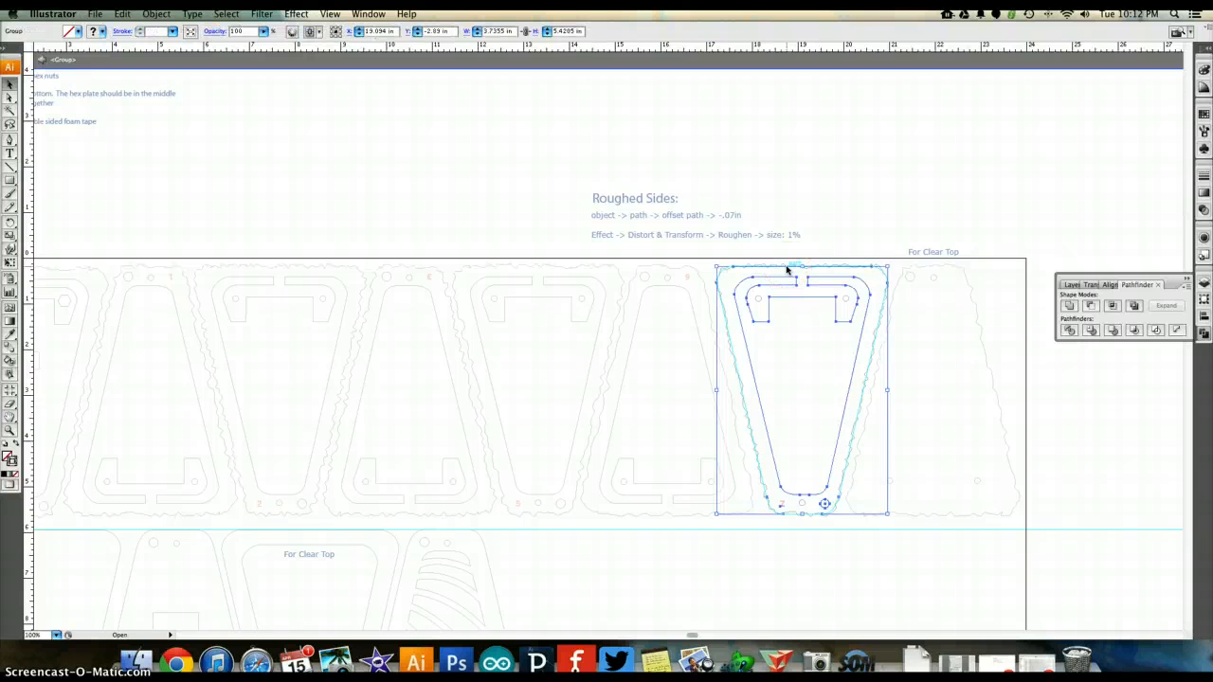
{"action": "double_click", "coordinate": [787, 270]}
{"action": "left_click", "coordinate": [786, 270]}
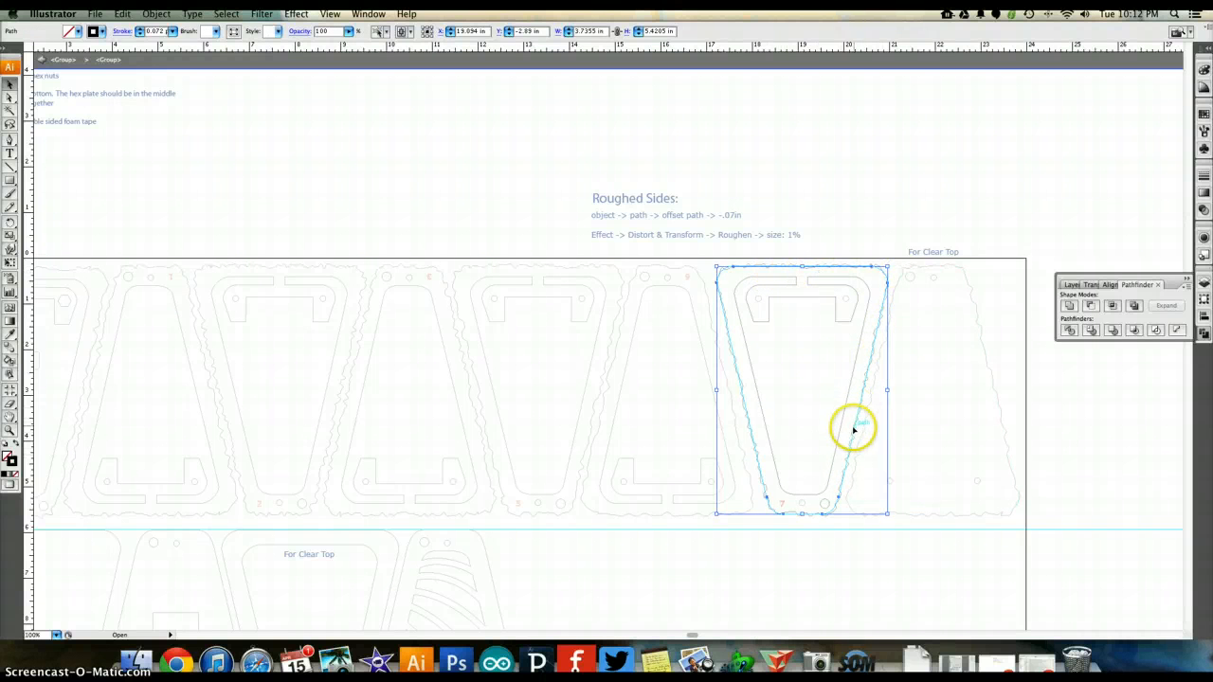
Try the Roughen effect on plate 7's selected outer path with a size of 1% and the preview on
{"action": "scroll", "coordinate": [850, 441], "scroll_direction": "up", "scroll_amount": 2}
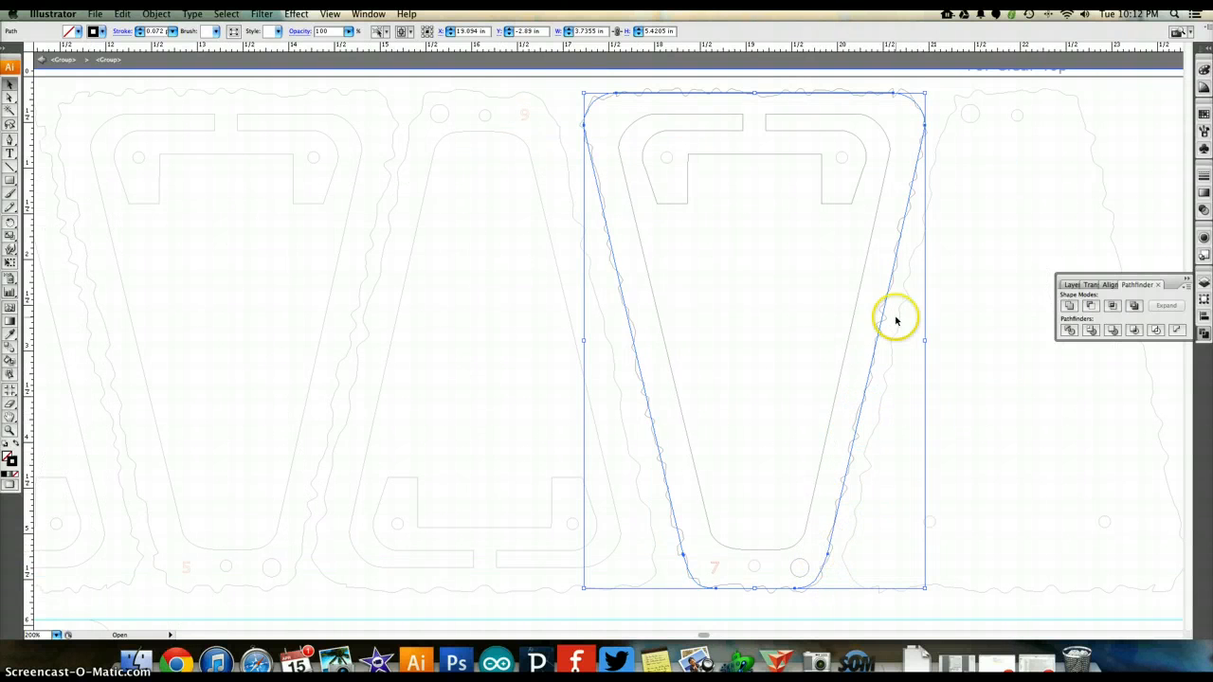
{"action": "scroll", "coordinate": [849, 281], "scroll_direction": "up", "scroll_amount": 5}
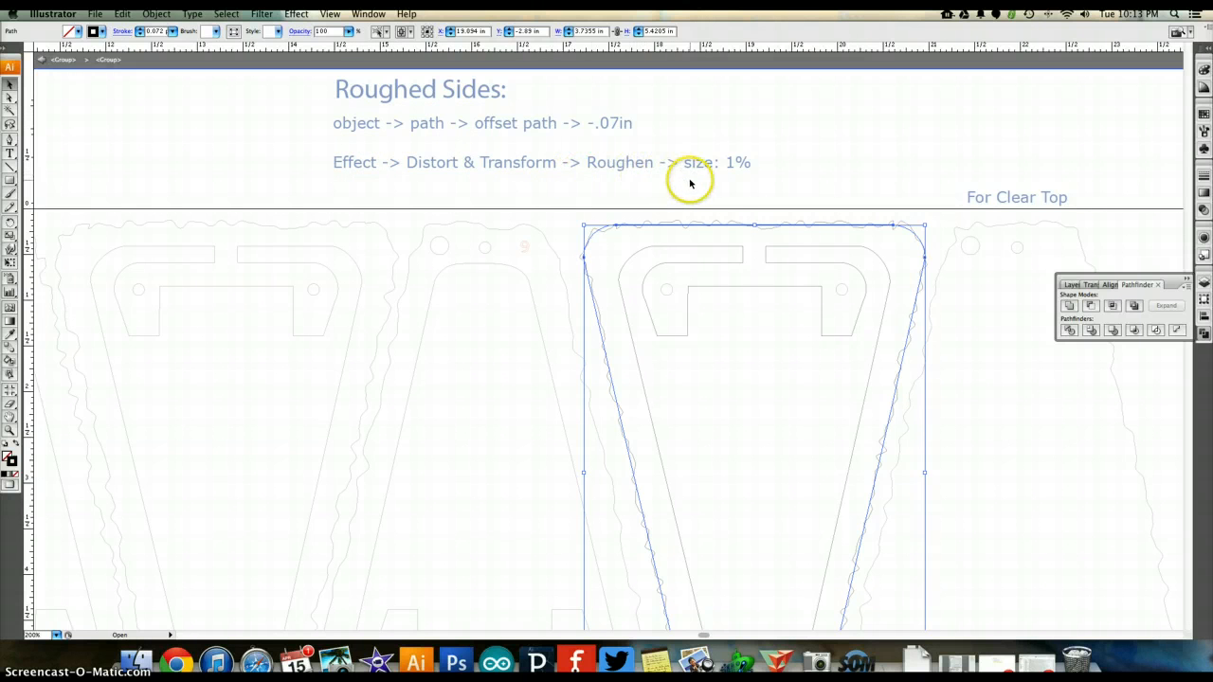
{"action": "scroll", "coordinate": [748, 317], "scroll_direction": "down", "scroll_amount": 2}
{"action": "scroll", "coordinate": [749, 317], "scroll_direction": "right", "scroll_amount": 1}
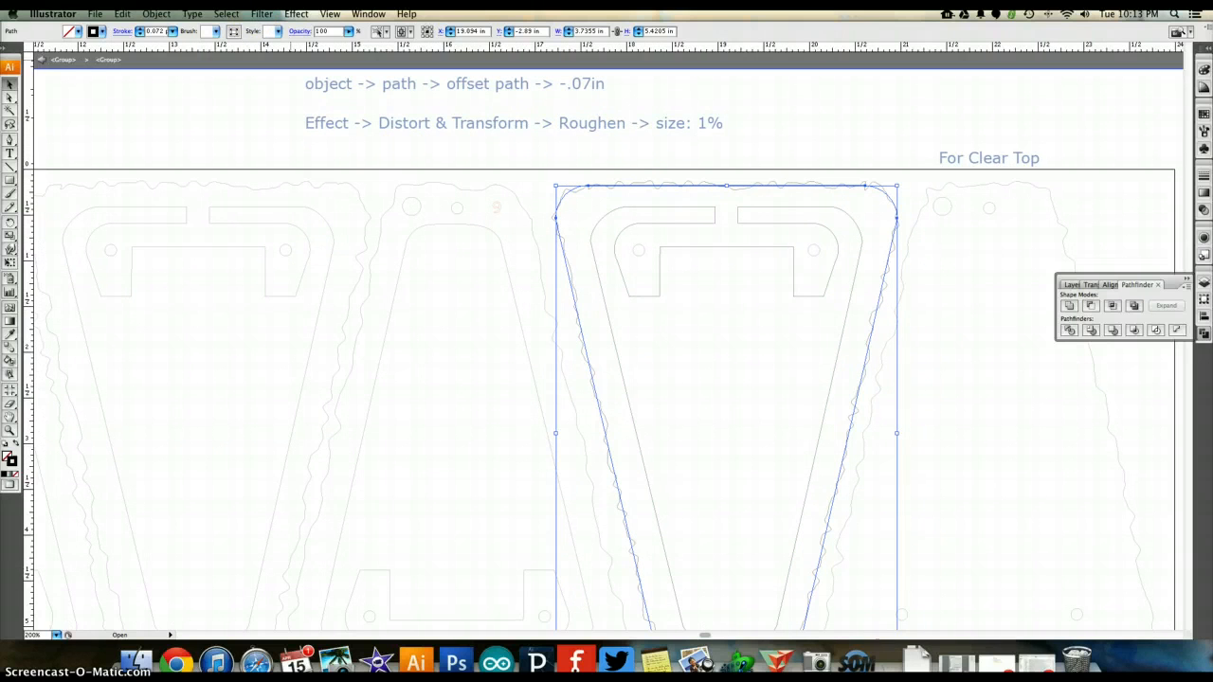
{"action": "left_click", "coordinate": [296, 13]}
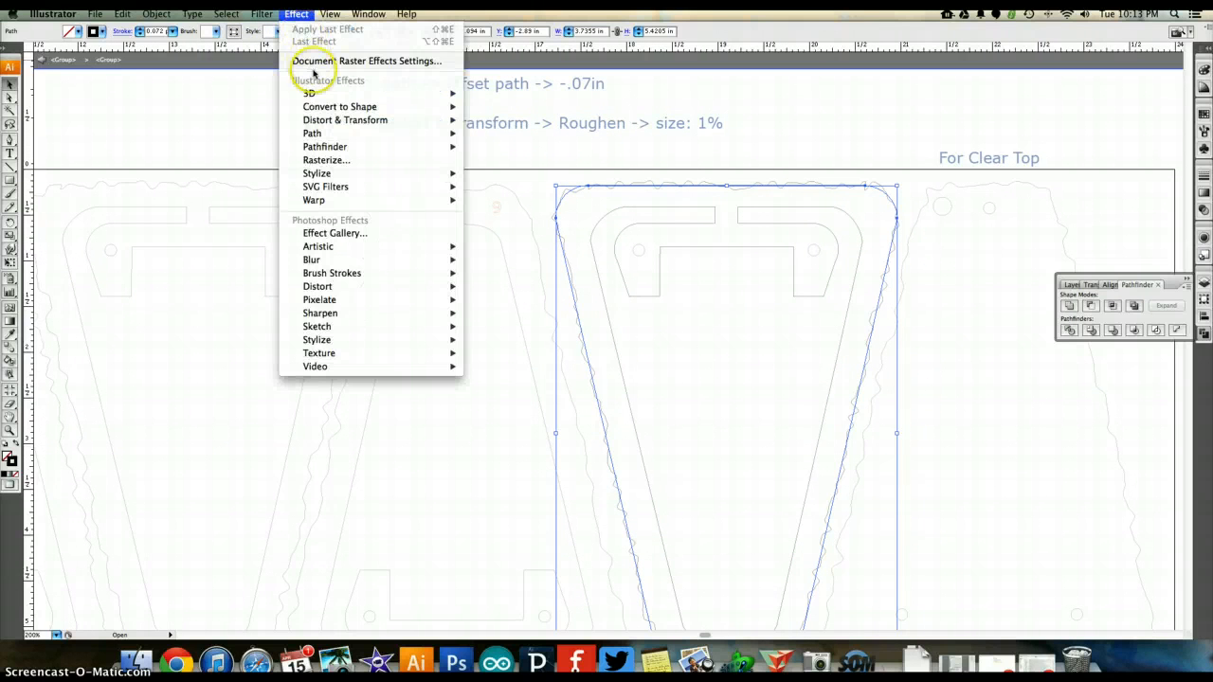
{"action": "left_click", "coordinate": [295, 13]}
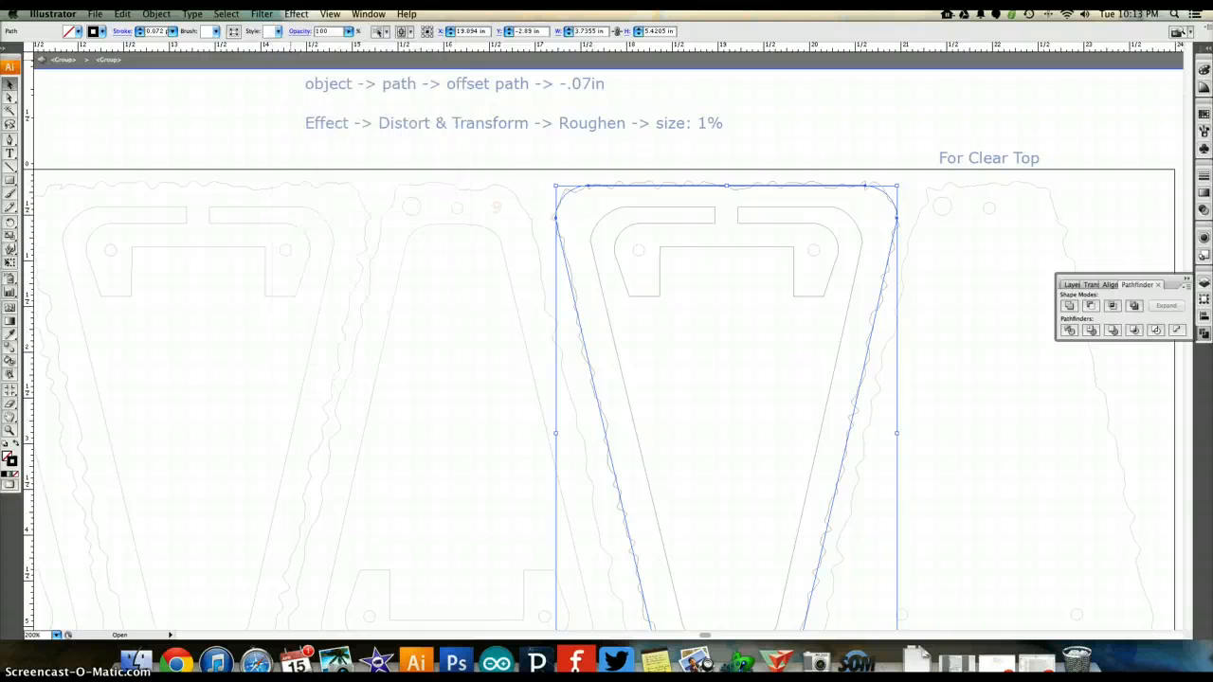
{"action": "left_click", "coordinate": [295, 14]}
{"action": "mouse_move", "coordinate": [309, 121]}
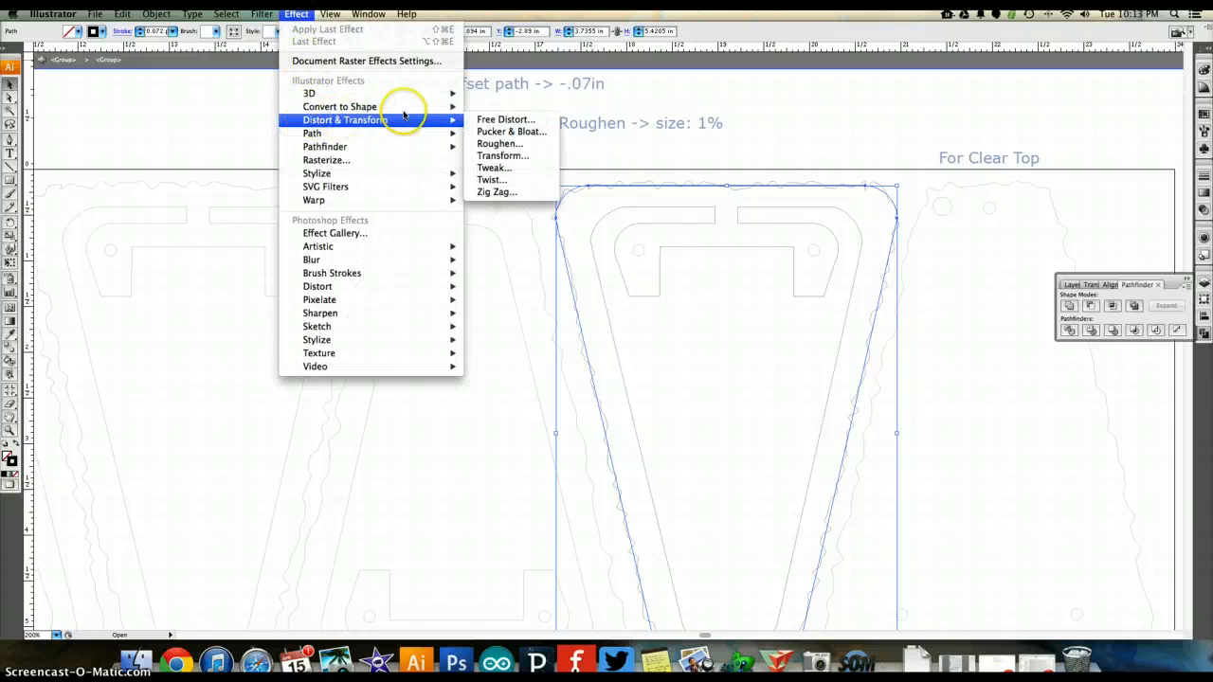
{"action": "left_click", "coordinate": [500, 143]}
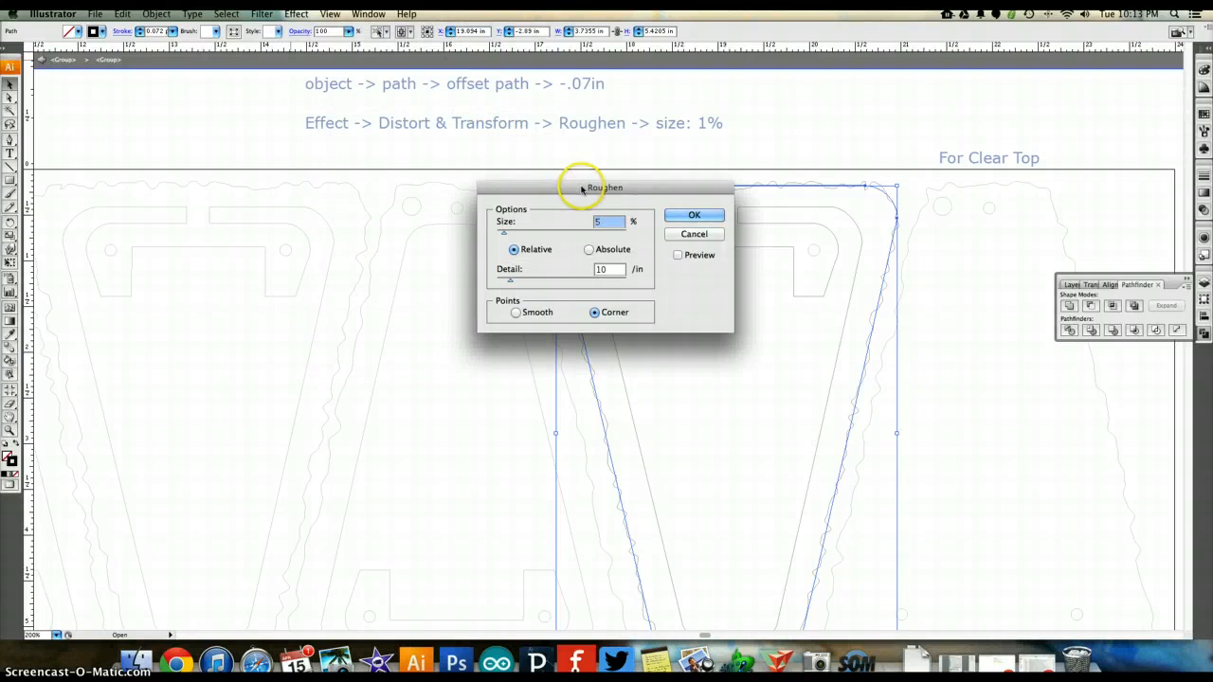
{"action": "left_click_drag", "start_coordinate": [577, 185], "coordinate": [300, 157]}
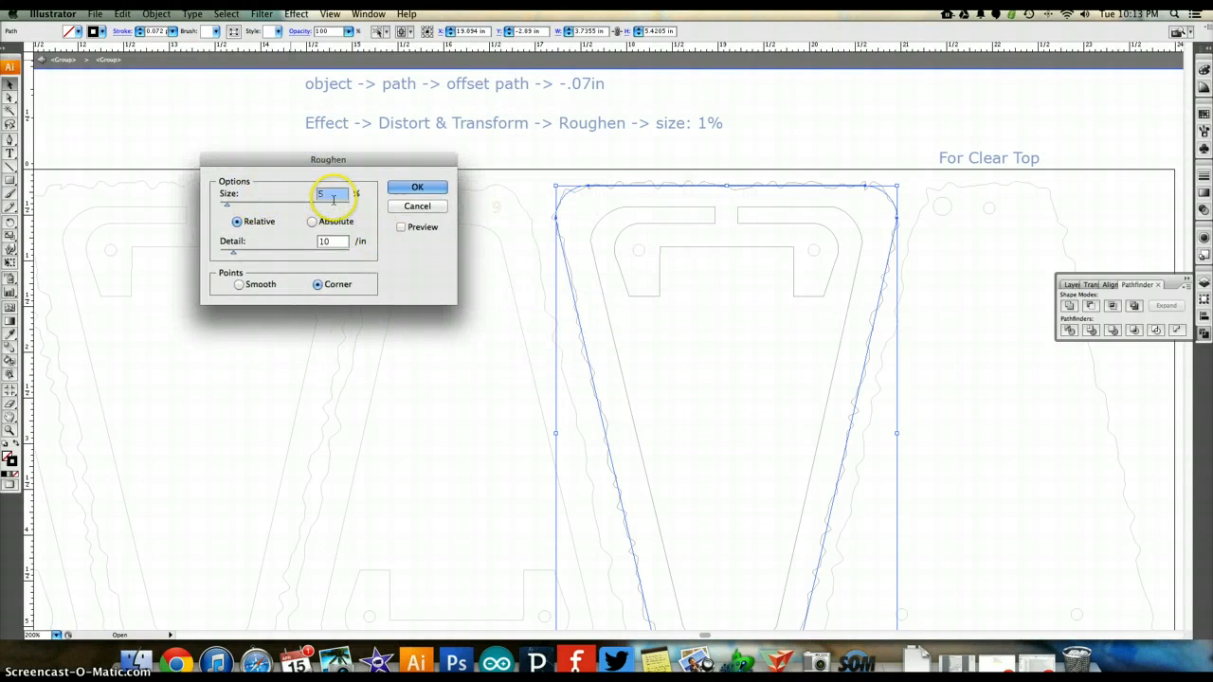
{"action": "type", "text": "1"}
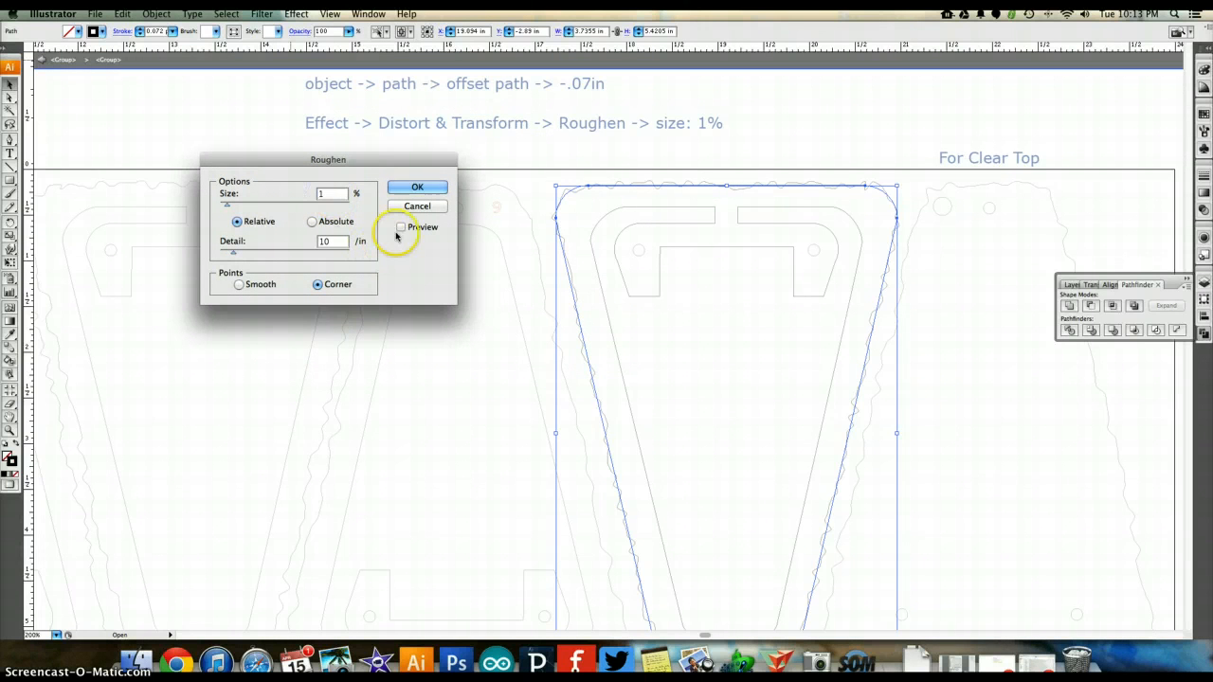
{"action": "left_click", "coordinate": [410, 229]}
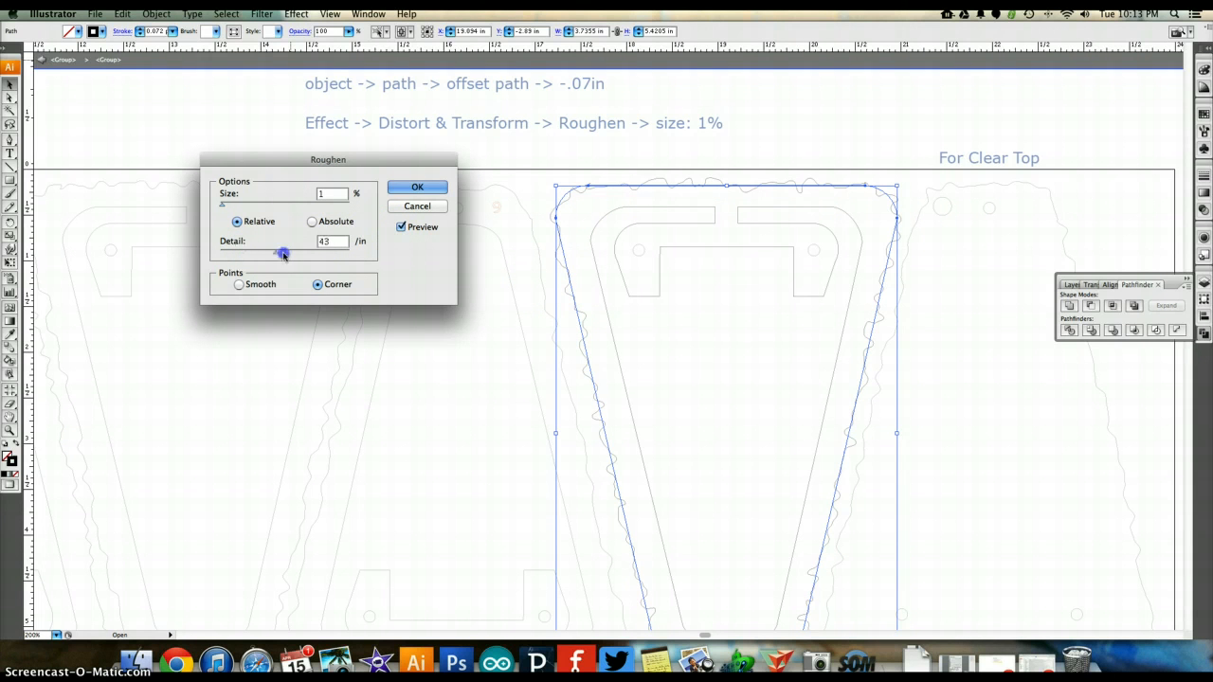
Try low and high Roughen detail levels, ending at 16/in, and discard the effect and leave the group isolation
{"action": "left_click_drag", "start_coordinate": [282, 254], "coordinate": [314, 256]}
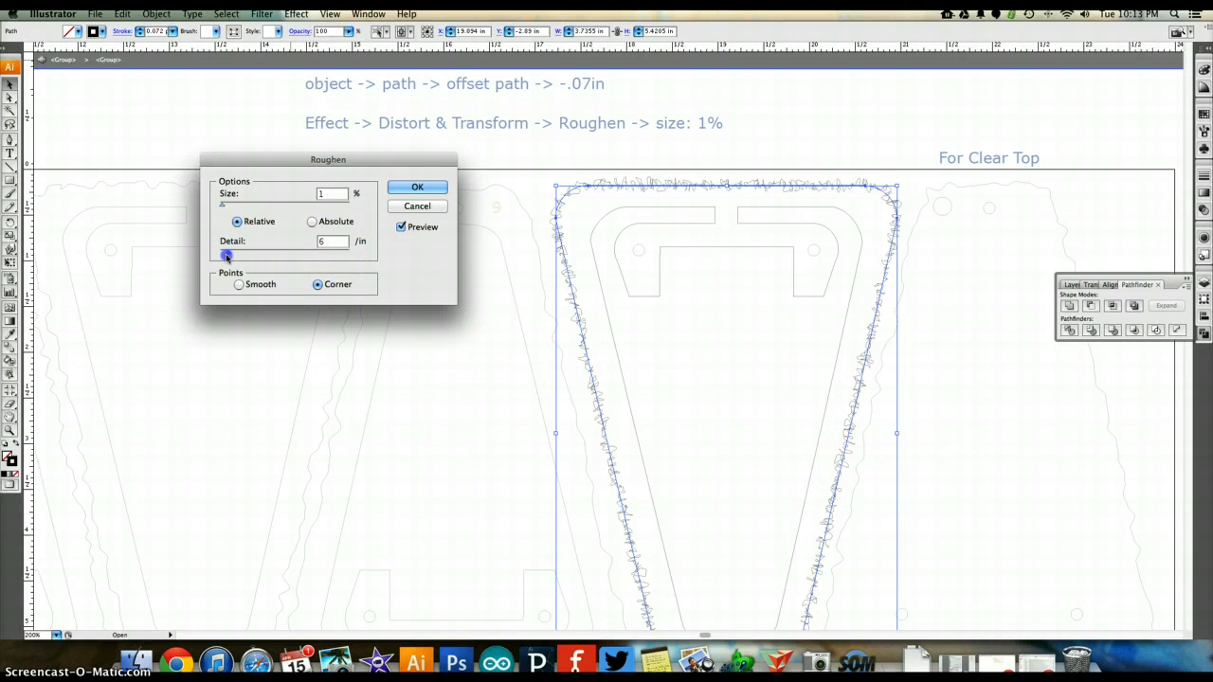
{"action": "left_click_drag", "start_coordinate": [223, 256], "coordinate": [223, 256]}
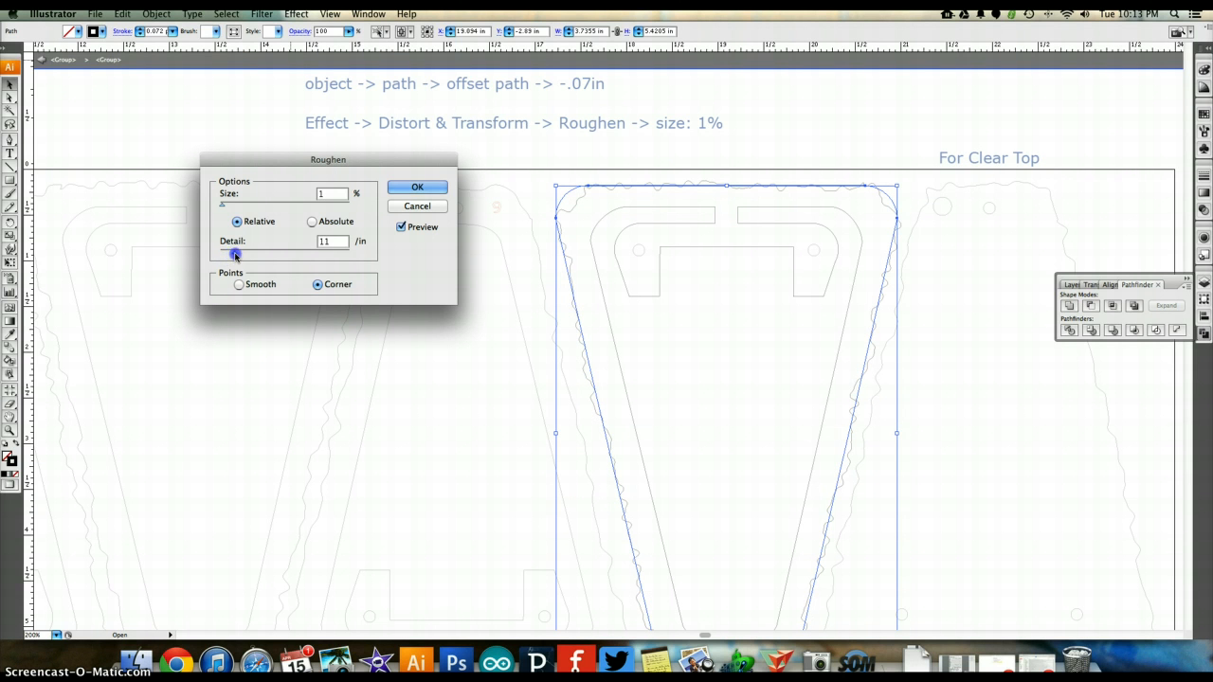
{"action": "left_click", "coordinate": [236, 254]}
{"action": "left_click_drag", "start_coordinate": [239, 255], "coordinate": [241, 256]}
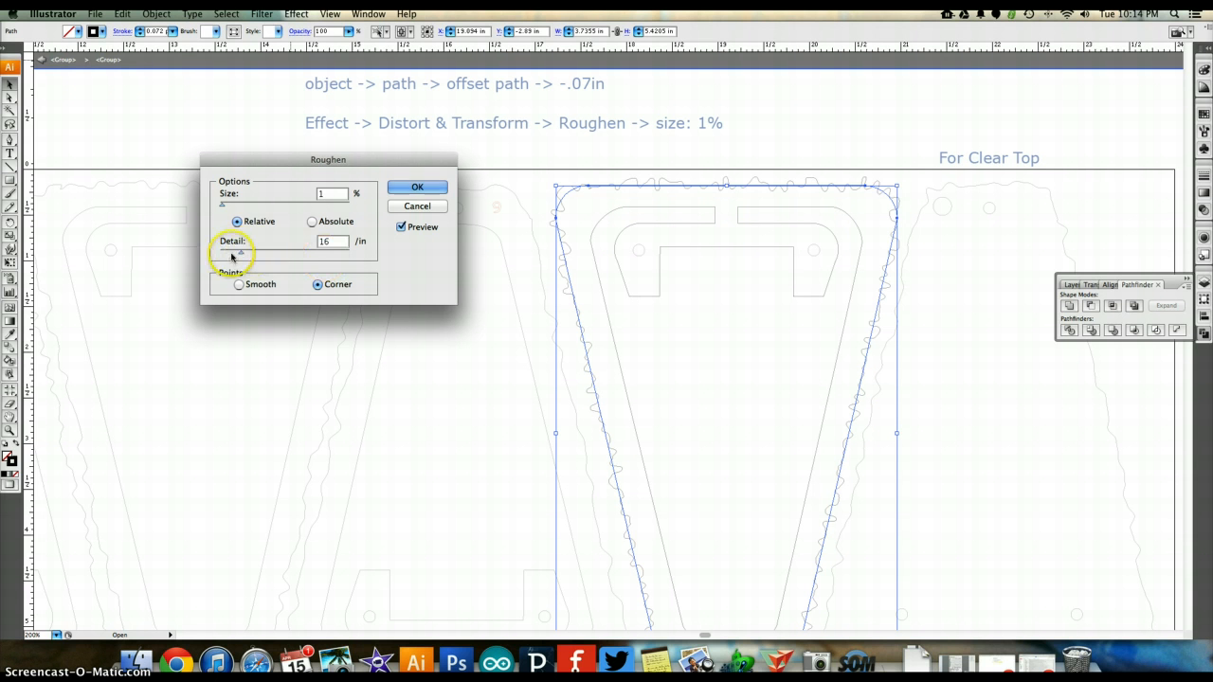
{"action": "left_click", "coordinate": [418, 206]}
{"action": "left_click", "coordinate": [536, 306]}
Select the wood frame group labelled For Clear Top in the Wood row
{"action": "scroll", "coordinate": [538, 308], "scroll_direction": "down", "scroll_amount": 2}
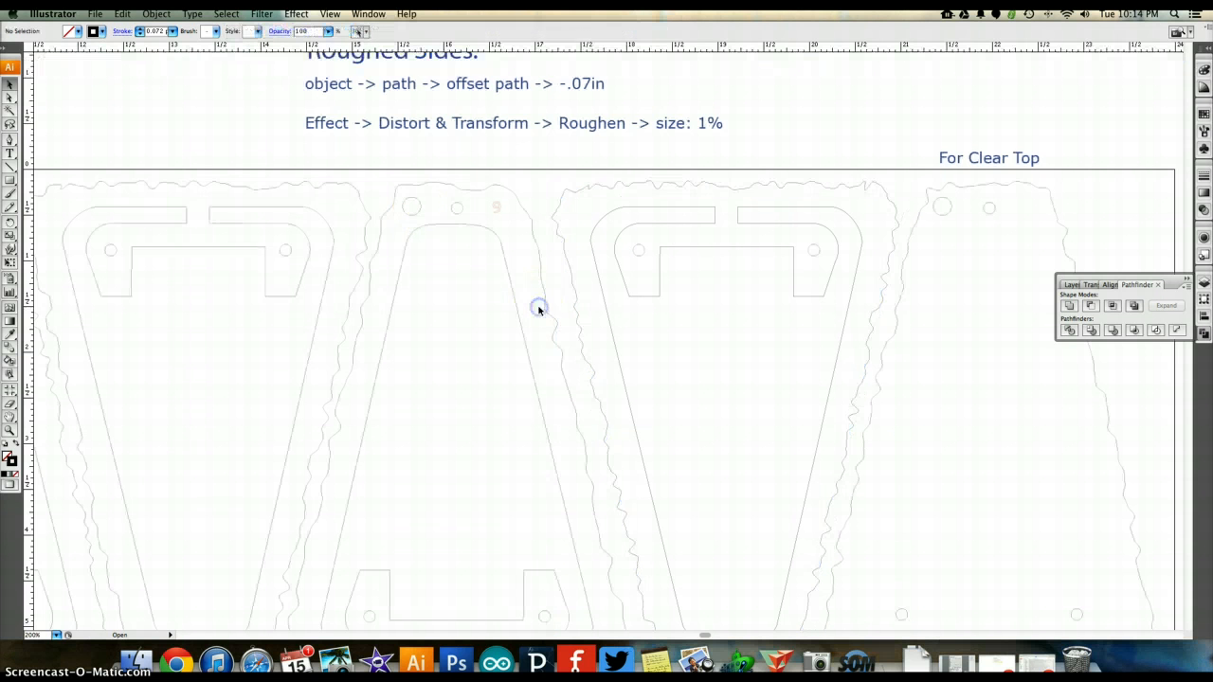
{"action": "scroll", "coordinate": [538, 310], "scroll_direction": "down", "scroll_amount": 15}
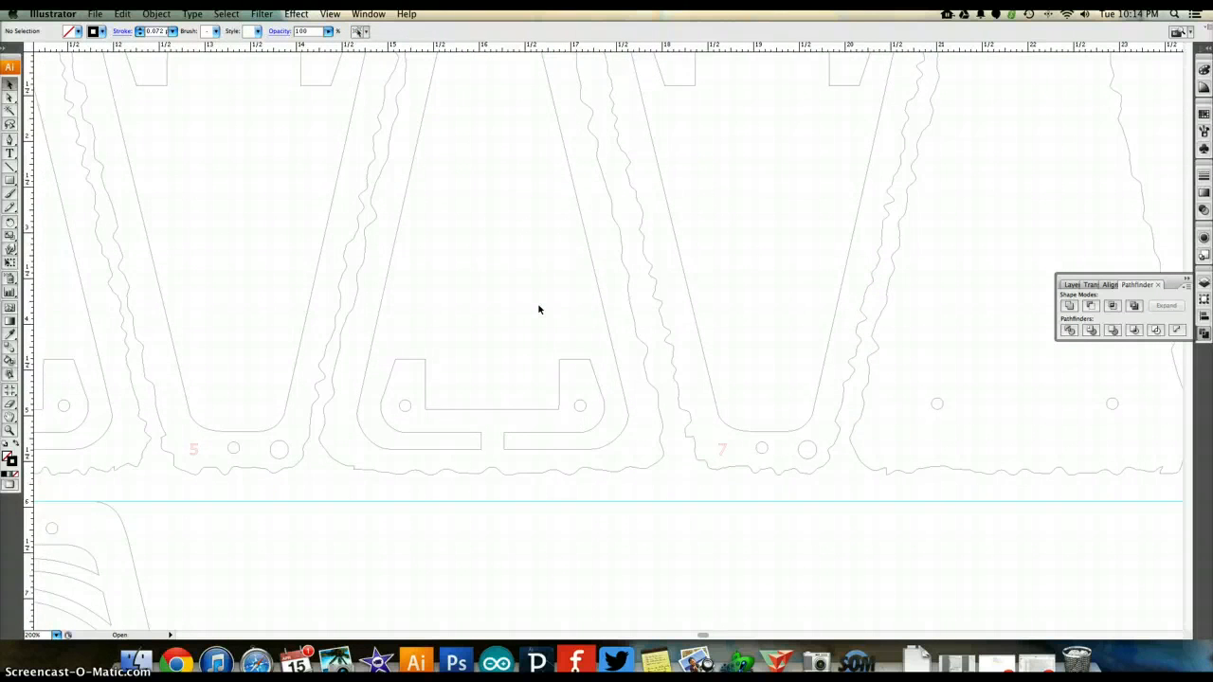
{"action": "scroll", "coordinate": [538, 309], "scroll_direction": "down", "scroll_amount": 12}
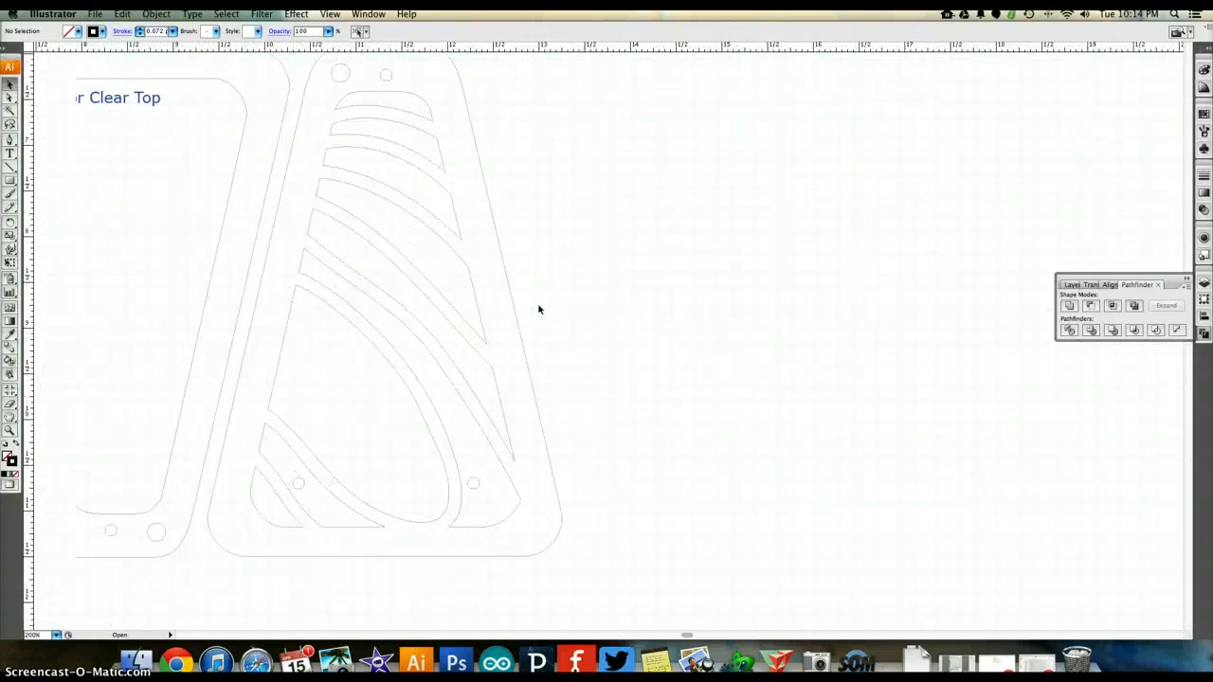
{"action": "scroll", "coordinate": [538, 309], "scroll_direction": "down", "scroll_amount": 1, "text": "alt"}
{"action": "scroll", "coordinate": [539, 309], "scroll_direction": "down", "scroll_amount": 2, "text": "alt"}
{"action": "scroll", "coordinate": [386, 274], "scroll_direction": "left", "scroll_amount": 4}
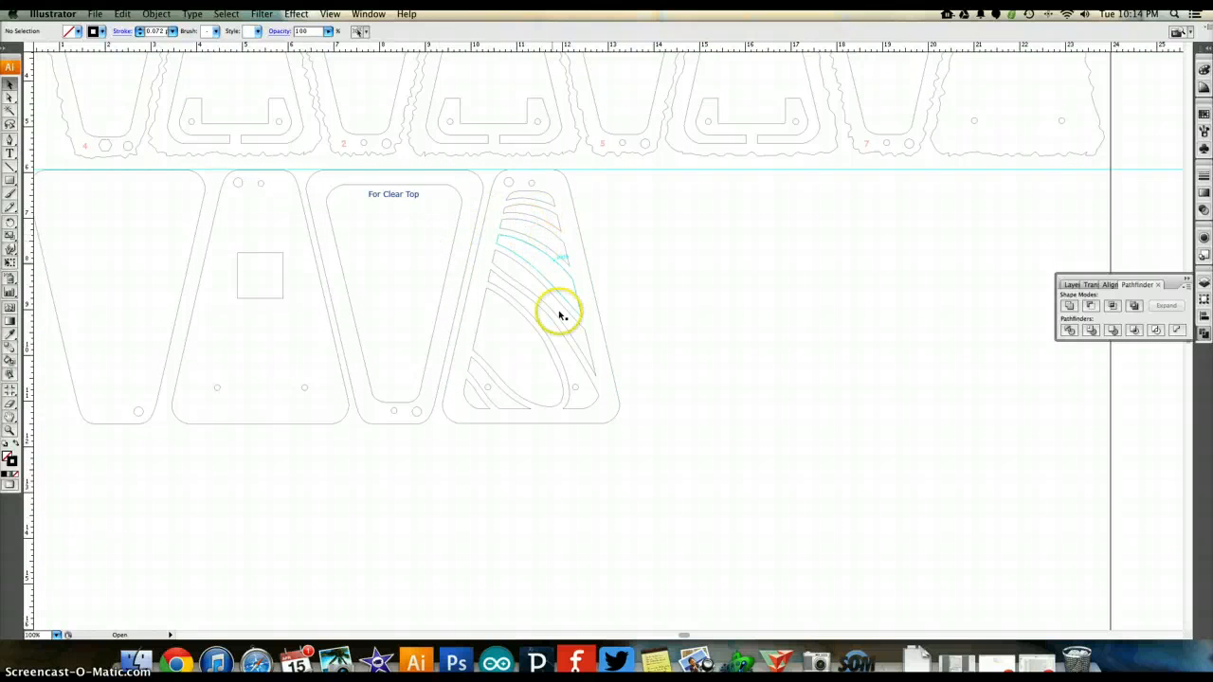
{"action": "left_click", "coordinate": [432, 336]}
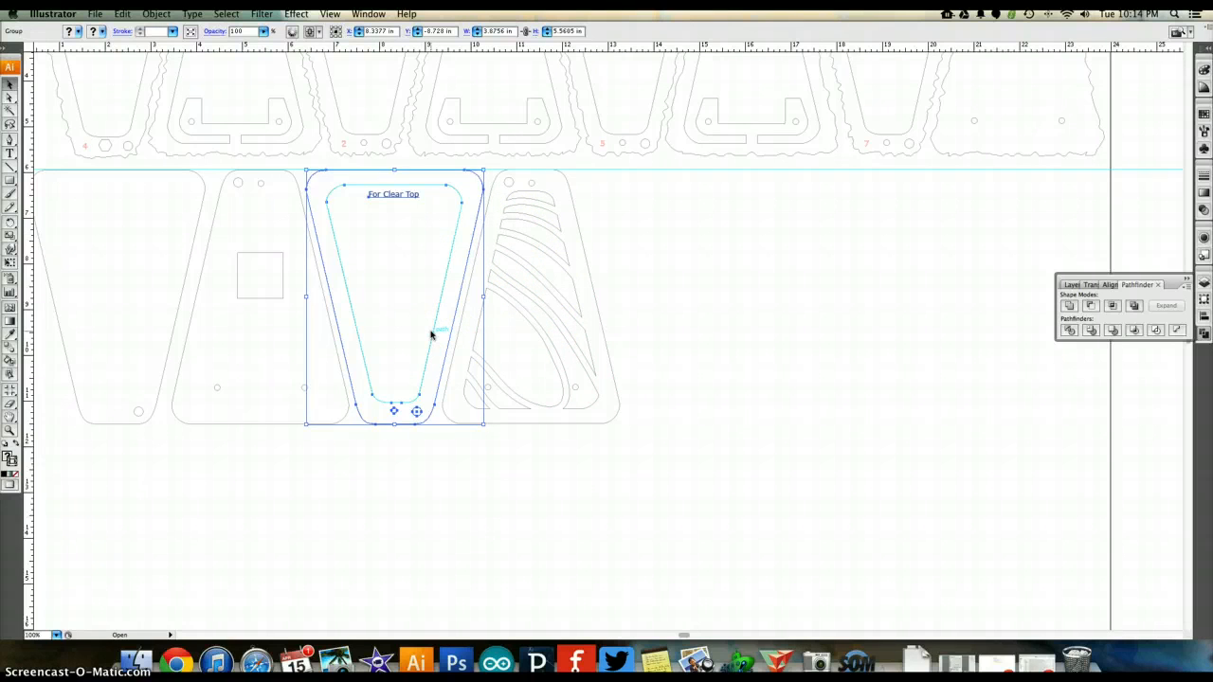
Paste a copy of the For Clear Top frame, place it beside the striped cover in the Wood row, and rotate it 180°
{"action": "key", "text": "super+shift+b"}
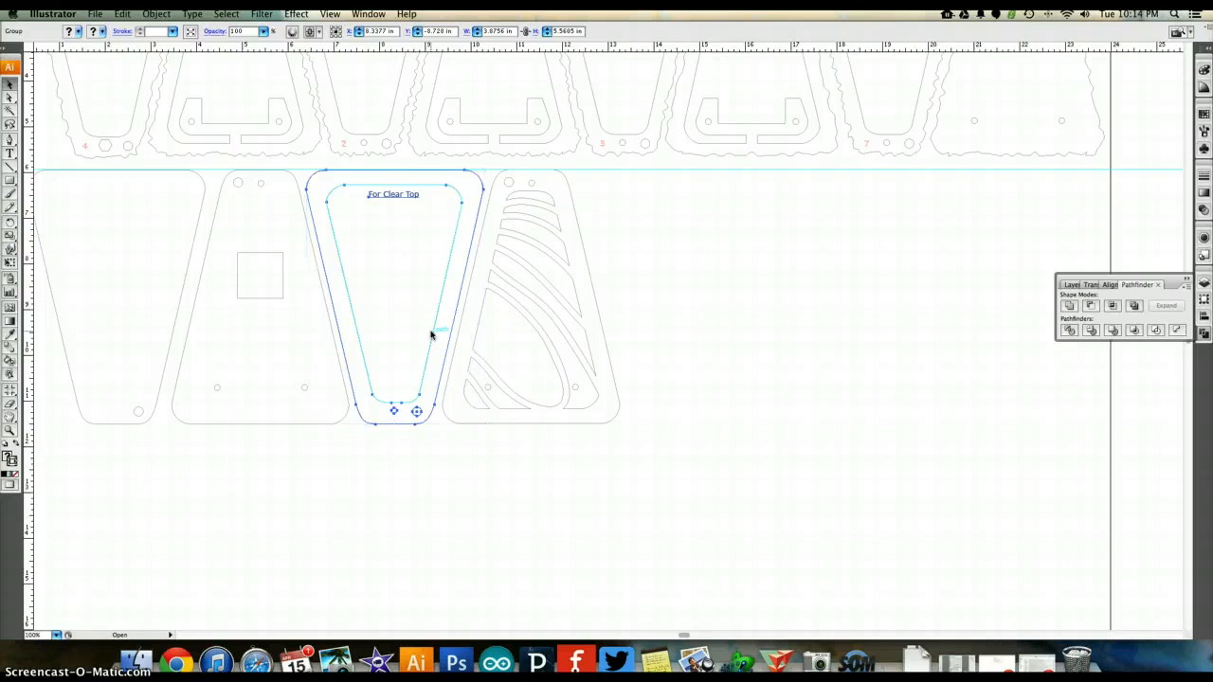
{"action": "key", "text": "super+v"}
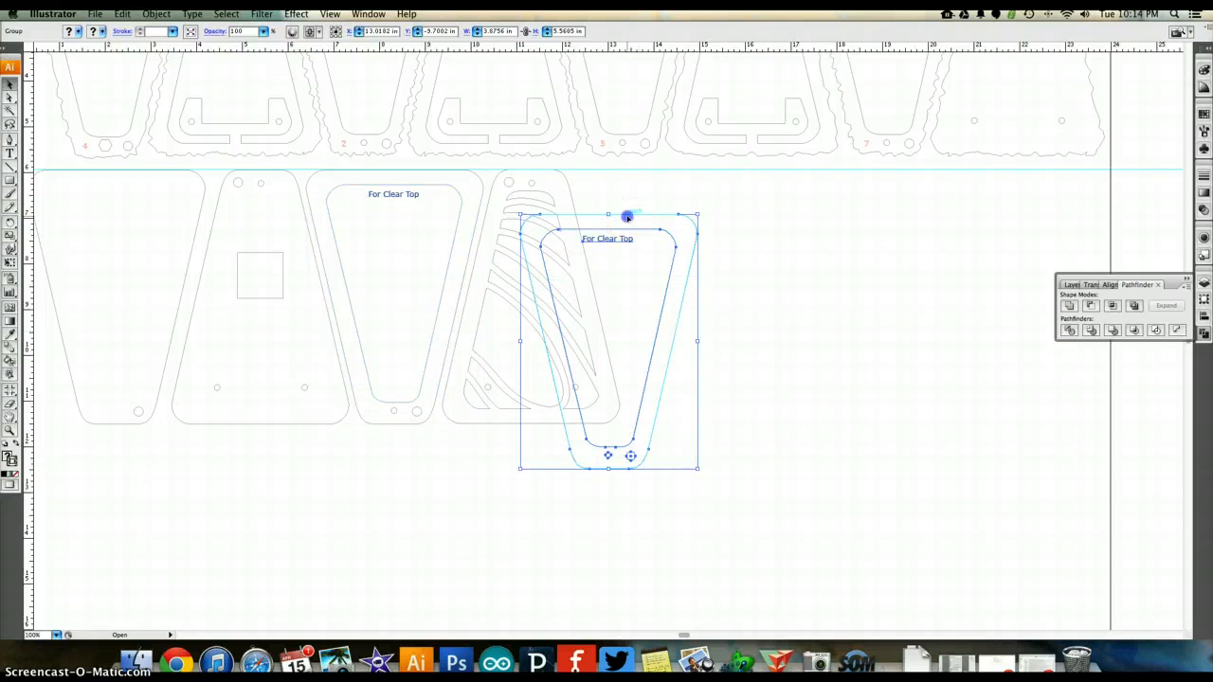
{"action": "left_click_drag", "start_coordinate": [625, 214], "coordinate": [903, 370]}
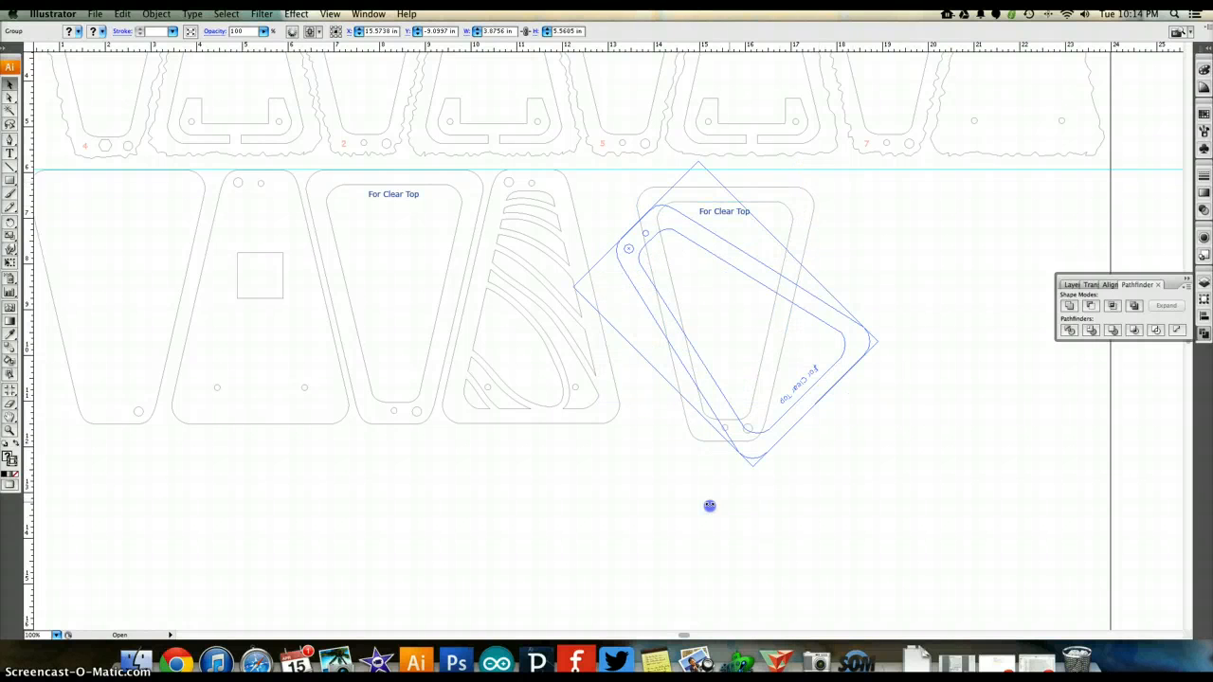
{"action": "left_click_drag", "start_coordinate": [710, 506], "coordinate": [653, 506]}
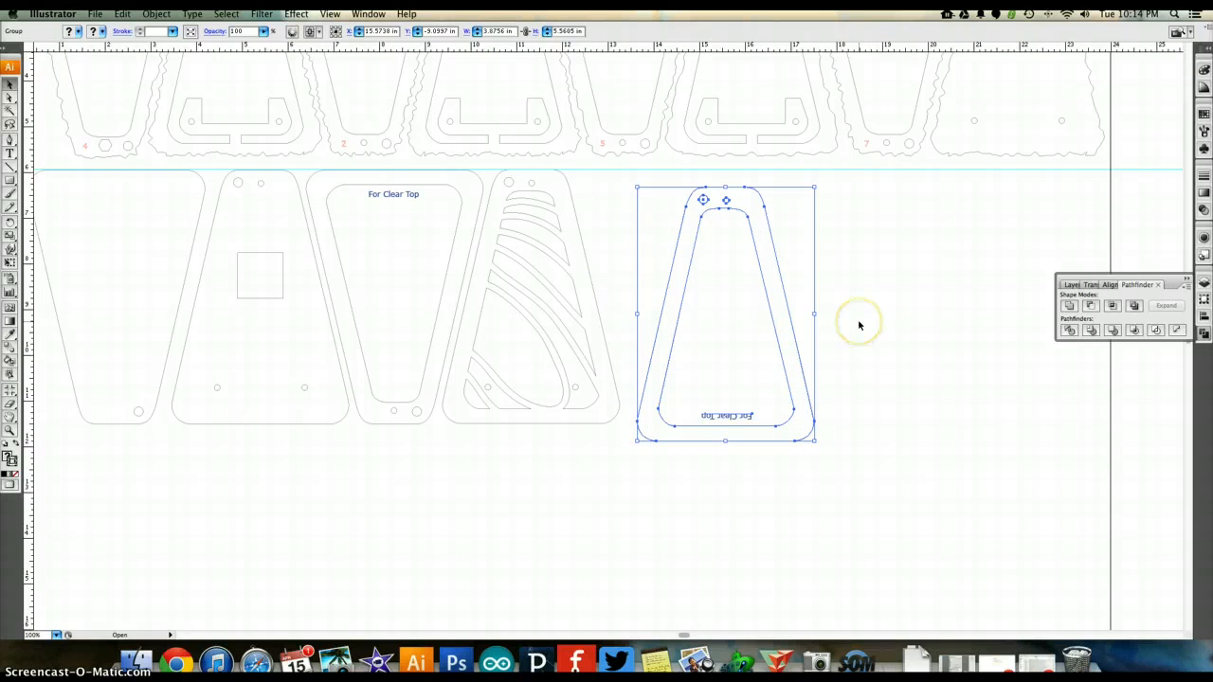
{"action": "left_click", "coordinate": [837, 341]}
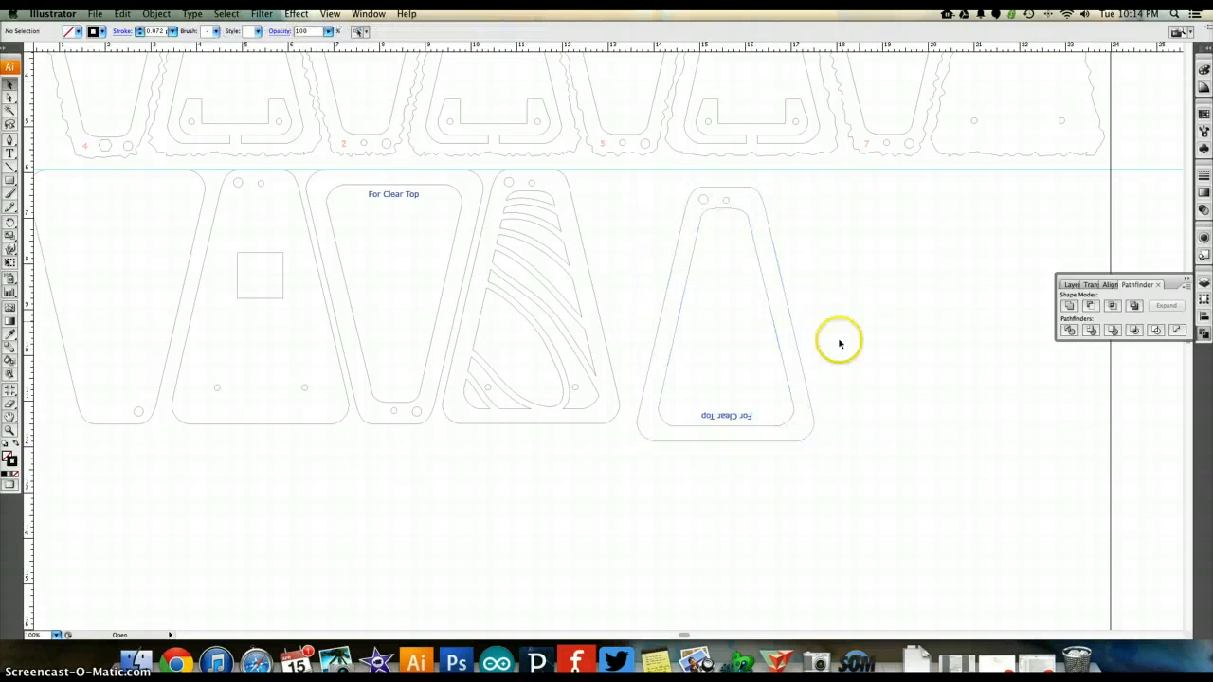
Isolate the rotated frame copy's group and delete its For Clear Top label
{"action": "left_click", "coordinate": [727, 418]}
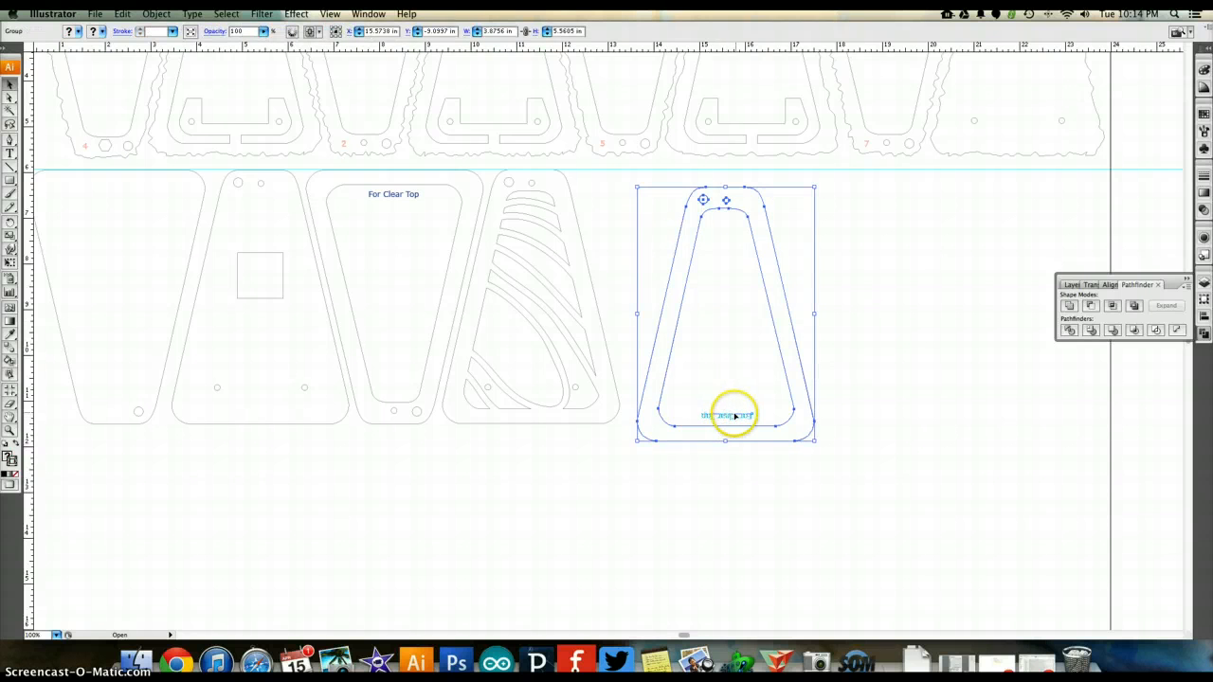
{"action": "double_click", "coordinate": [726, 419]}
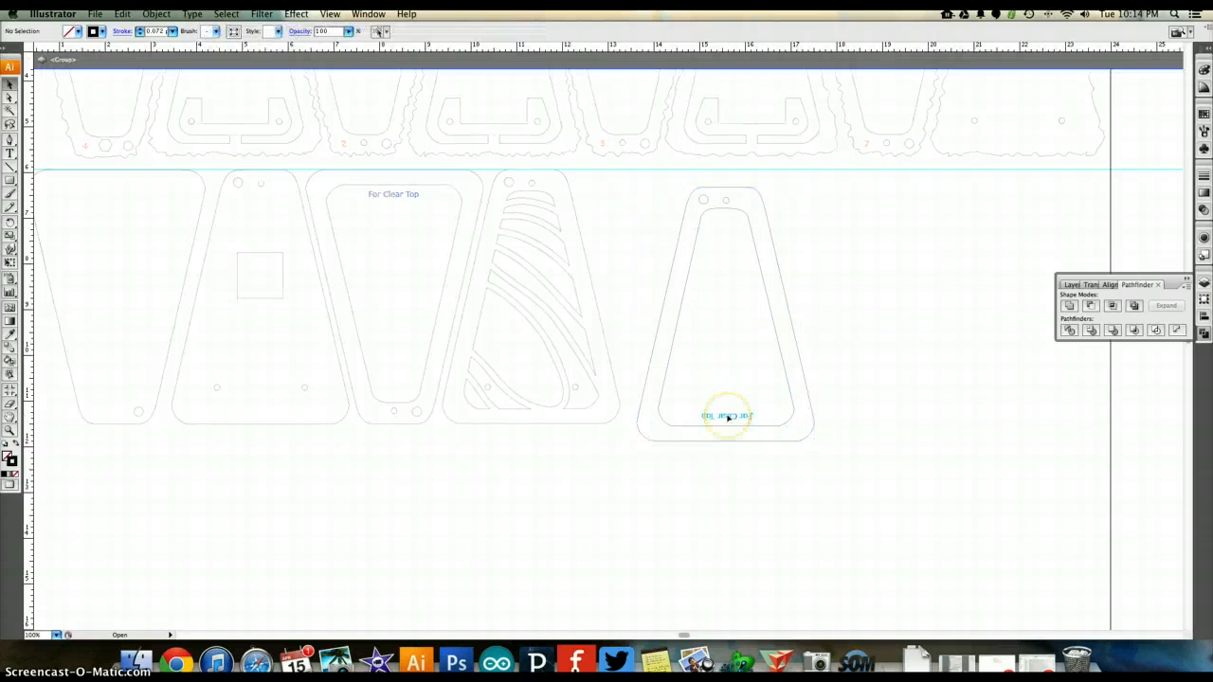
{"action": "left_click", "coordinate": [726, 418]}
{"action": "key", "text": "Delete"}
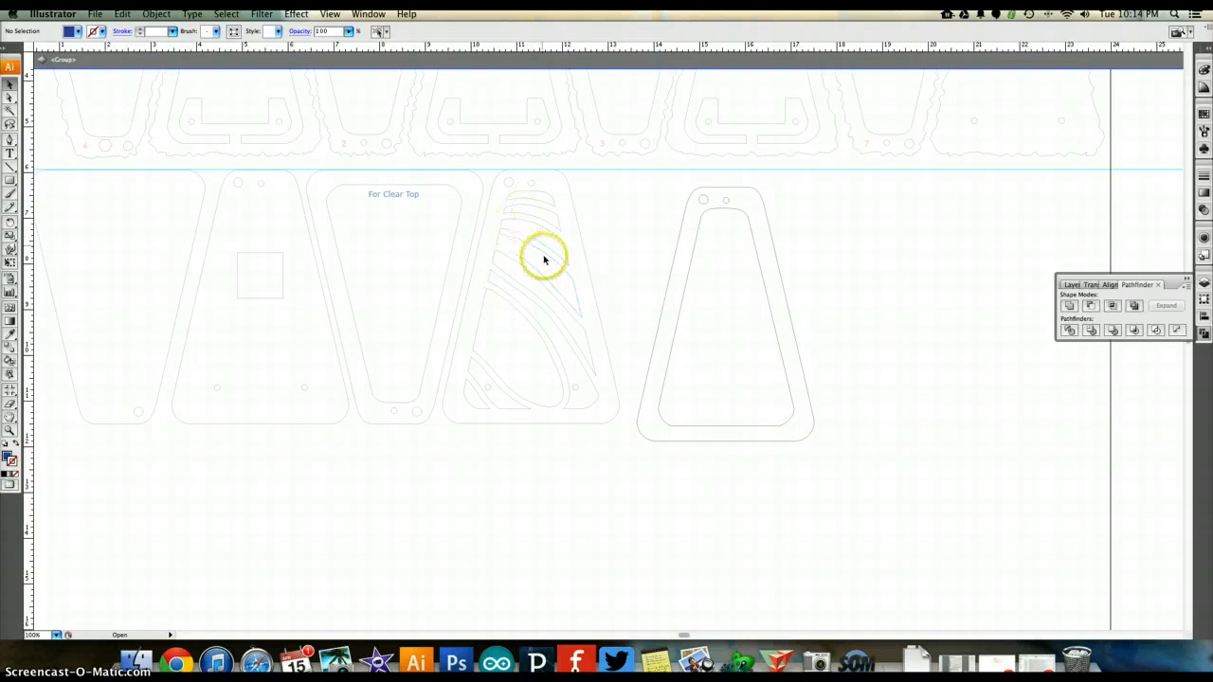
Select the frame copy's inner path and erase a curved band across its lower-left corner with the Eraser tool
{"action": "left_click", "coordinate": [681, 305]}
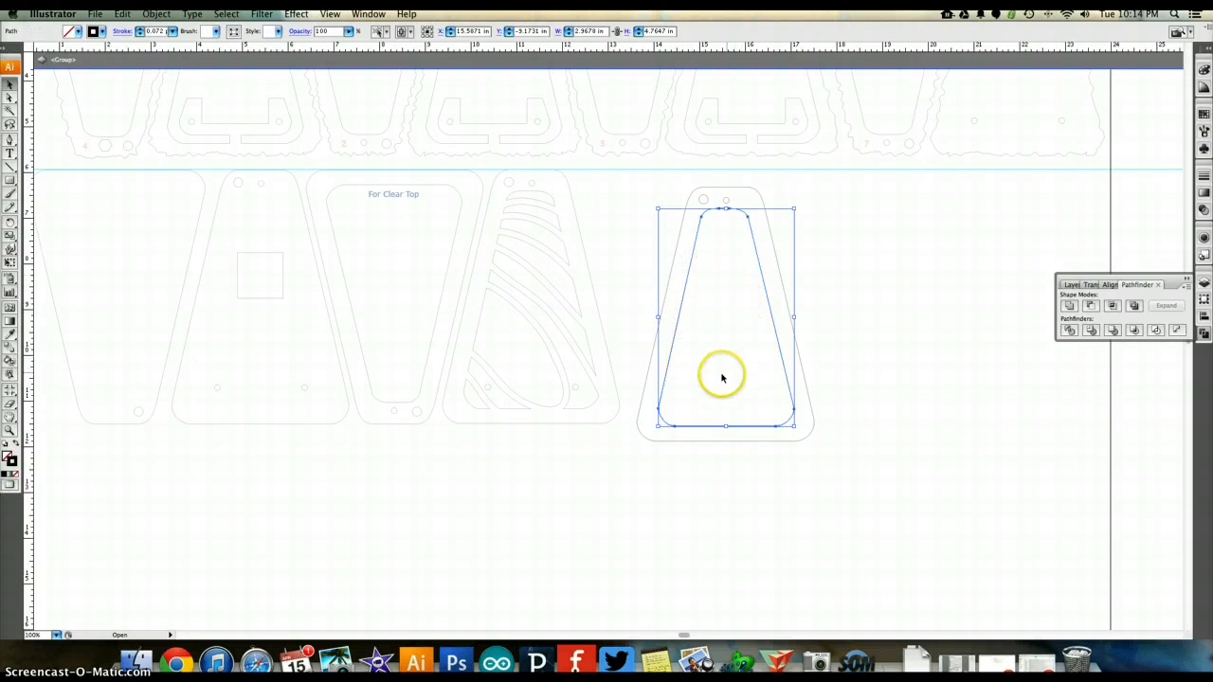
{"action": "left_click", "coordinate": [722, 279]}
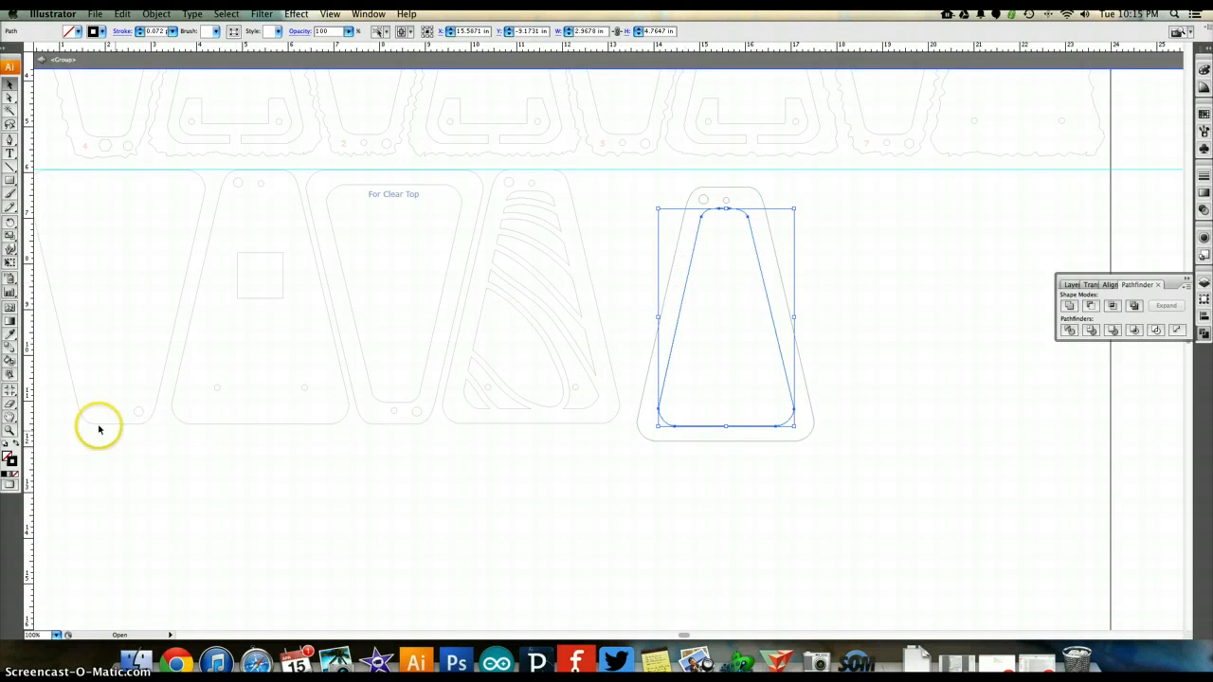
{"action": "left_click", "coordinate": [9, 406]}
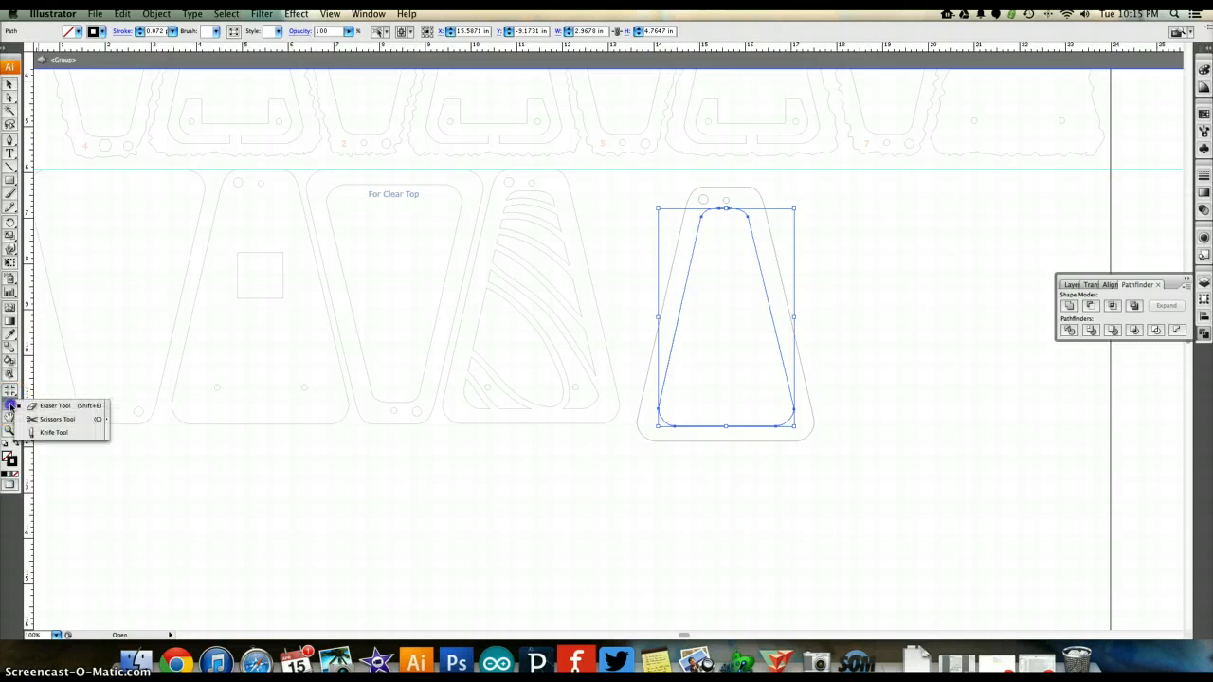
{"action": "left_click", "coordinate": [10, 406]}
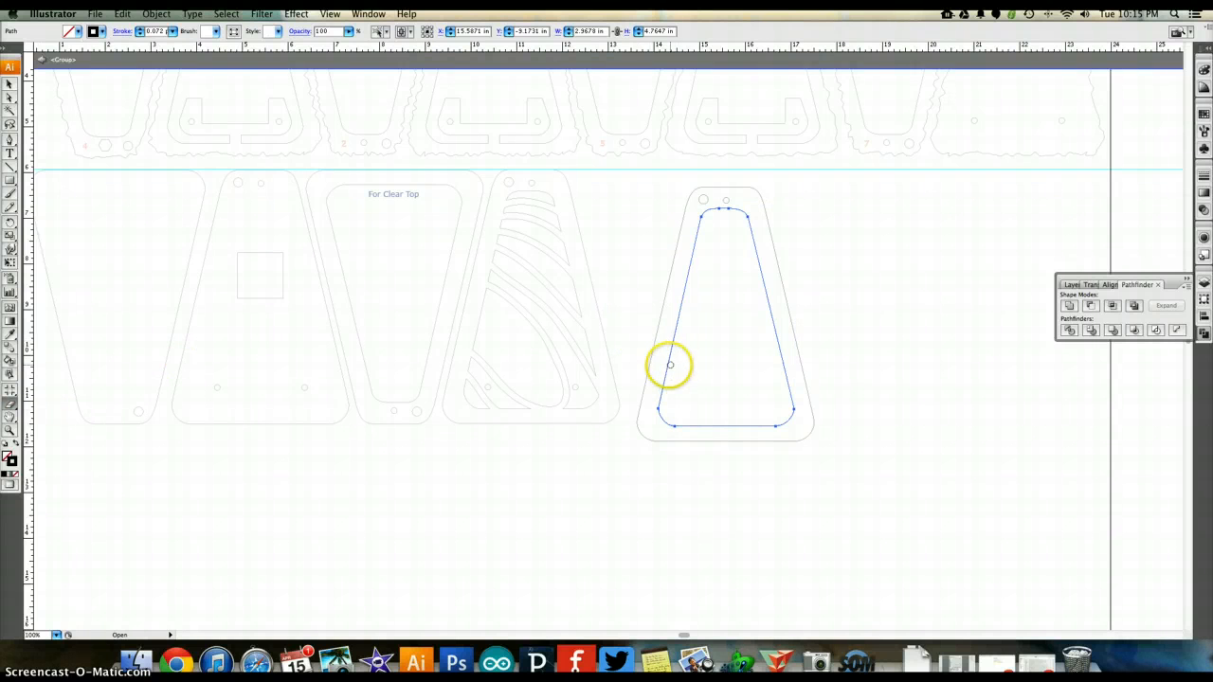
{"action": "left_click_drag", "start_coordinate": [663, 366], "coordinate": [658, 371]}
{"action": "left_click_drag", "start_coordinate": [716, 427], "coordinate": [718, 427]}
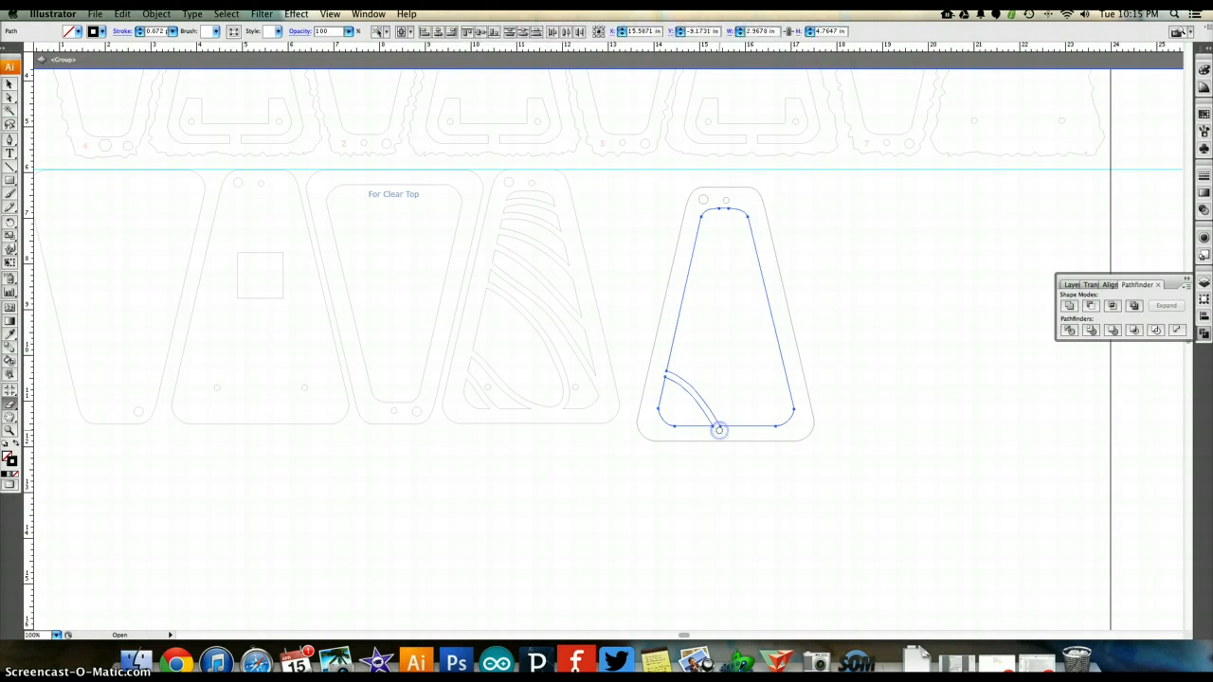
Erase more curved and looping bands across the lower half of the inner path, running out to its edges
{"action": "left_click_drag", "start_coordinate": [661, 352], "coordinate": [663, 353]}
{"action": "left_click_drag", "start_coordinate": [759, 429], "coordinate": [759, 429]}
{"action": "left_click_drag", "start_coordinate": [794, 387], "coordinate": [794, 385]}
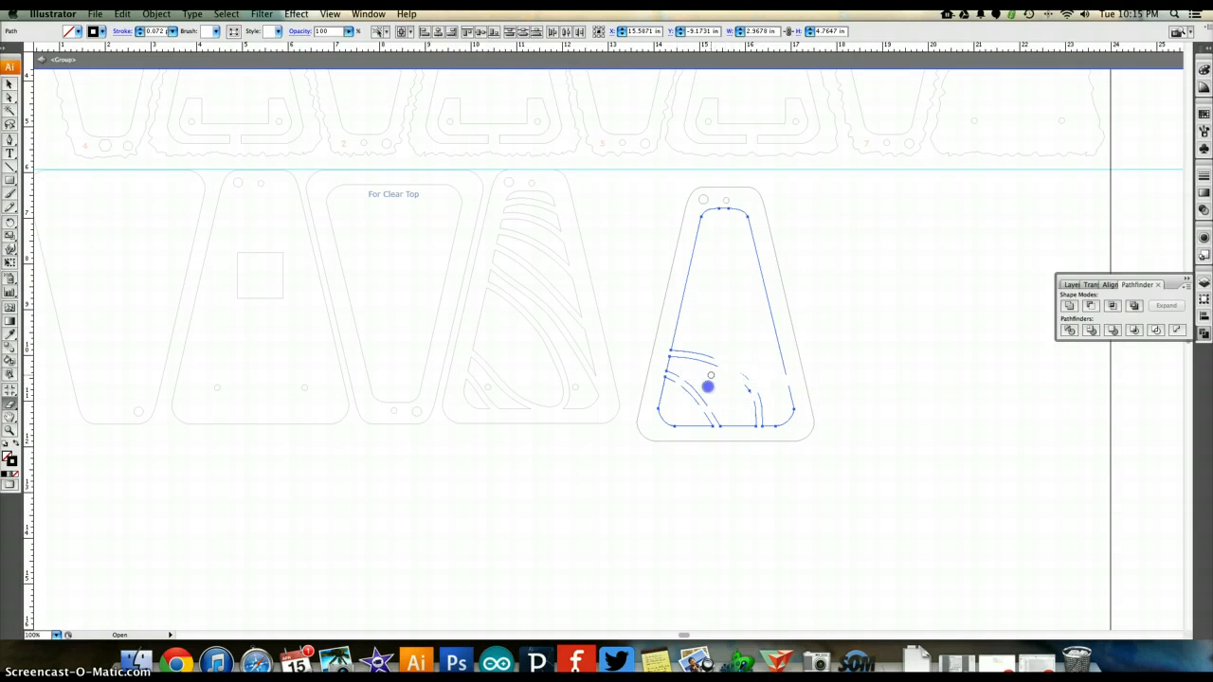
{"action": "mouse_move", "coordinate": [687, 433]}
{"action": "left_mouse_down"}
{"action": "mouse_move", "coordinate": [730, 326]}
{"action": "mouse_move", "coordinate": [753, 331]}
{"action": "left_mouse_up"}
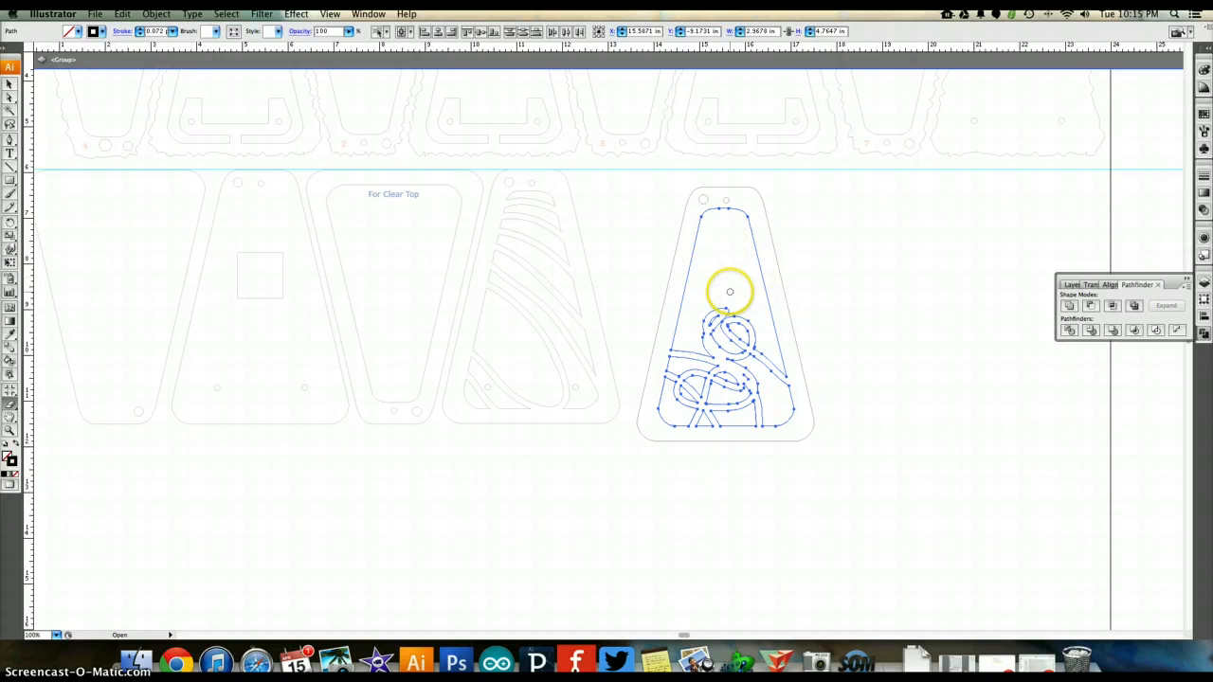
Erase a hooked band in the upper part of the inner path, connect it to both side edges, and leave the group isolation
{"action": "left_click", "coordinate": [719, 274]}
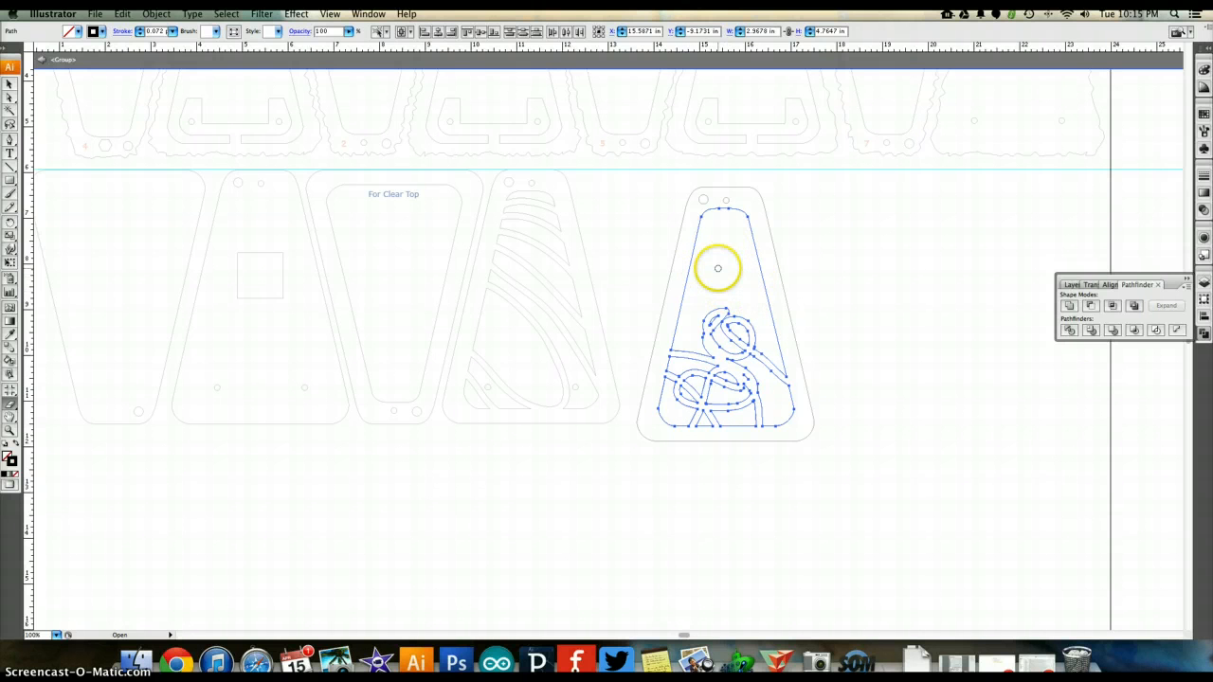
{"action": "left_click", "coordinate": [744, 282]}
{"action": "mouse_move", "coordinate": [708, 291]}
{"action": "left_mouse_down"}
{"action": "mouse_move", "coordinate": [731, 262]}
{"action": "mouse_move", "coordinate": [729, 291]}
{"action": "mouse_move", "coordinate": [717, 297]}
{"action": "mouse_move", "coordinate": [712, 245]}
{"action": "mouse_move", "coordinate": [733, 250]}
{"action": "mouse_move", "coordinate": [722, 300]}
{"action": "mouse_move", "coordinate": [773, 272]}
{"action": "left_mouse_up"}
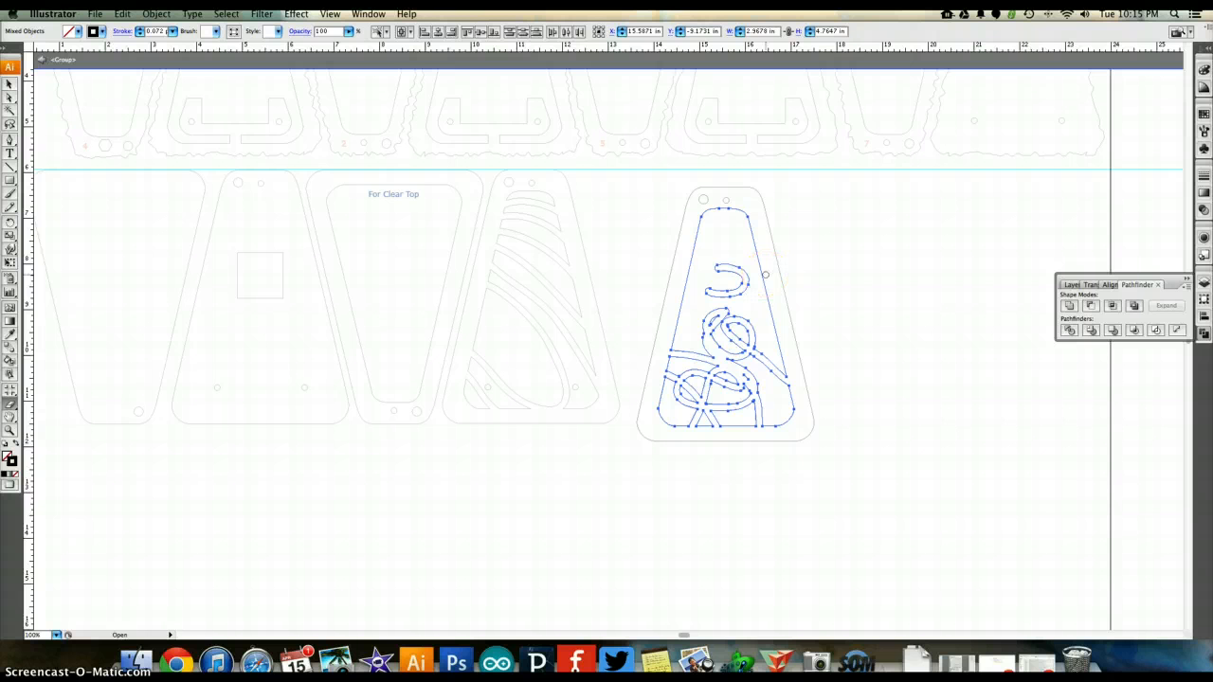
{"action": "mouse_move", "coordinate": [755, 275]}
{"action": "left_mouse_down"}
{"action": "mouse_move", "coordinate": [758, 244]}
{"action": "mouse_move", "coordinate": [751, 287]}
{"action": "left_mouse_up"}
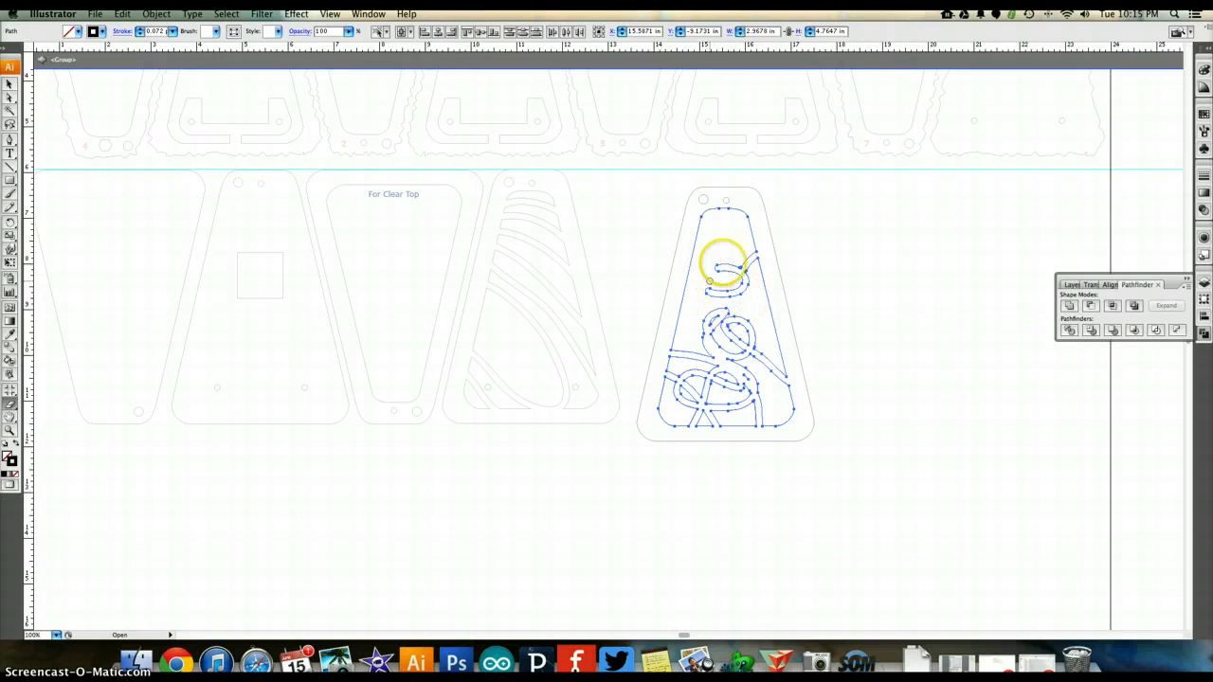
{"action": "mouse_move", "coordinate": [723, 263]}
{"action": "left_mouse_down"}
{"action": "mouse_move", "coordinate": [758, 250]}
{"action": "mouse_move", "coordinate": [724, 287]}
{"action": "left_mouse_up"}
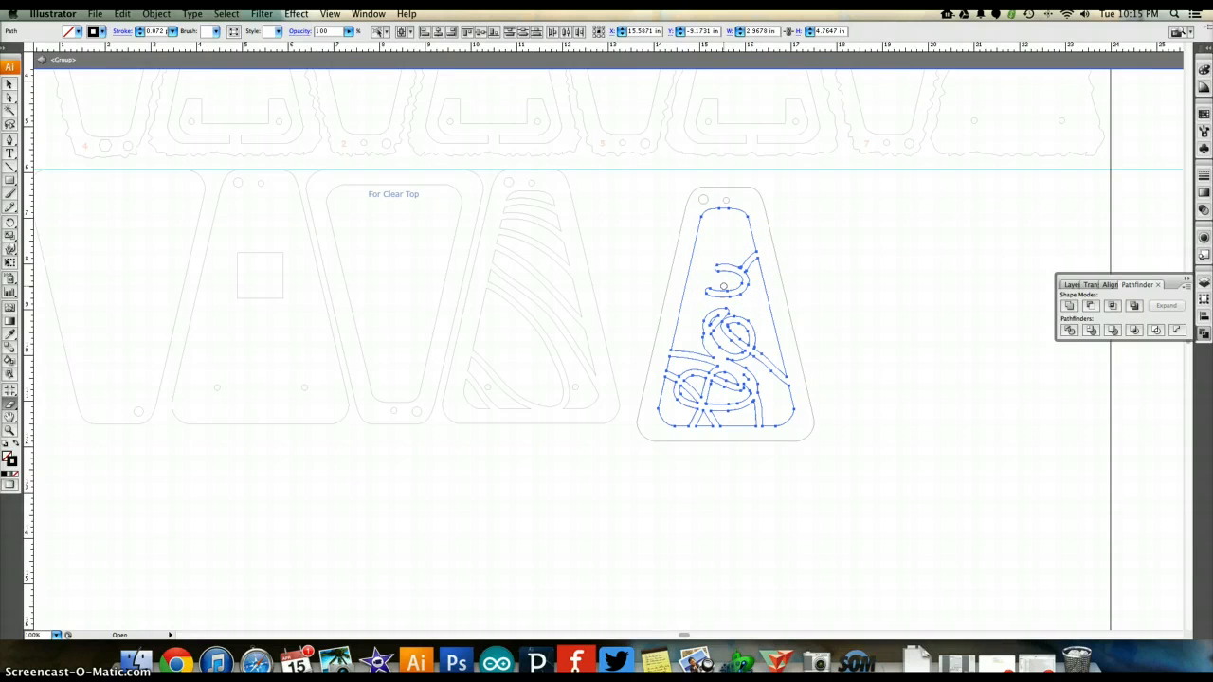
{"action": "mouse_move", "coordinate": [709, 290]}
{"action": "left_mouse_down"}
{"action": "mouse_move", "coordinate": [723, 260]}
{"action": "mouse_move", "coordinate": [750, 278]}
{"action": "mouse_move", "coordinate": [745, 256]}
{"action": "mouse_move", "coordinate": [750, 290]}
{"action": "mouse_move", "coordinate": [727, 281]}
{"action": "left_mouse_up"}
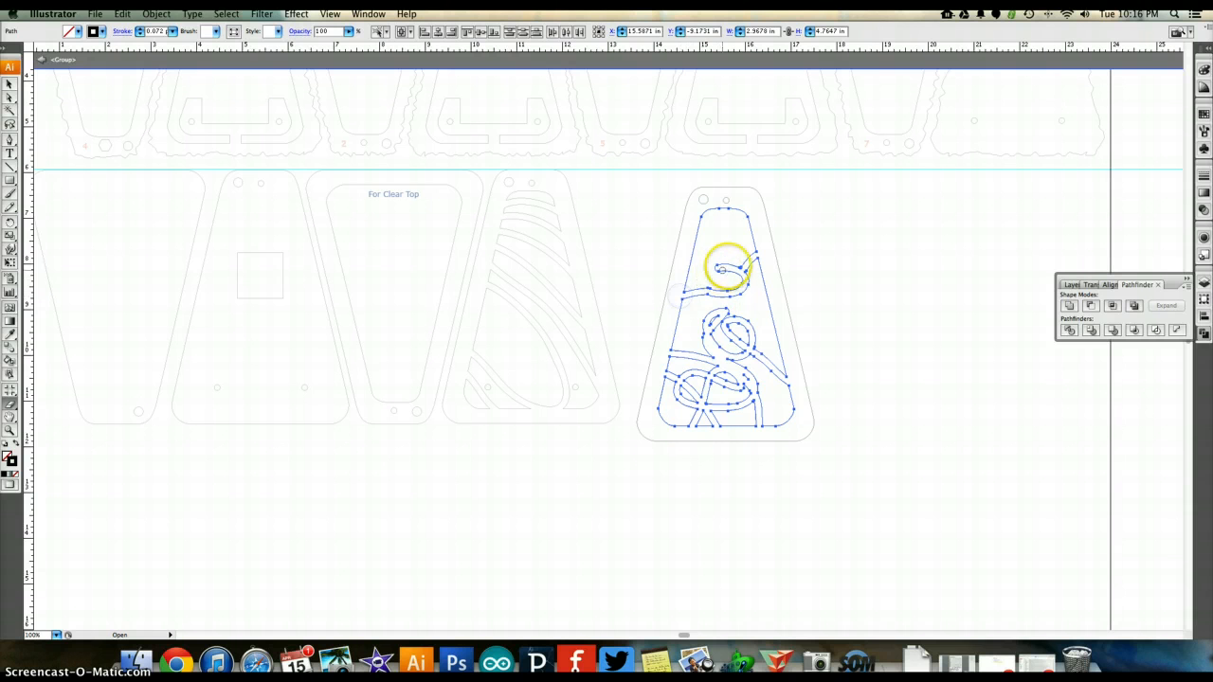
{"action": "mouse_move", "coordinate": [724, 265]}
{"action": "left_mouse_down"}
{"action": "mouse_move", "coordinate": [711, 266]}
{"action": "mouse_move", "coordinate": [739, 278]}
{"action": "mouse_move", "coordinate": [726, 287]}
{"action": "mouse_move", "coordinate": [764, 356]}
{"action": "left_mouse_up"}
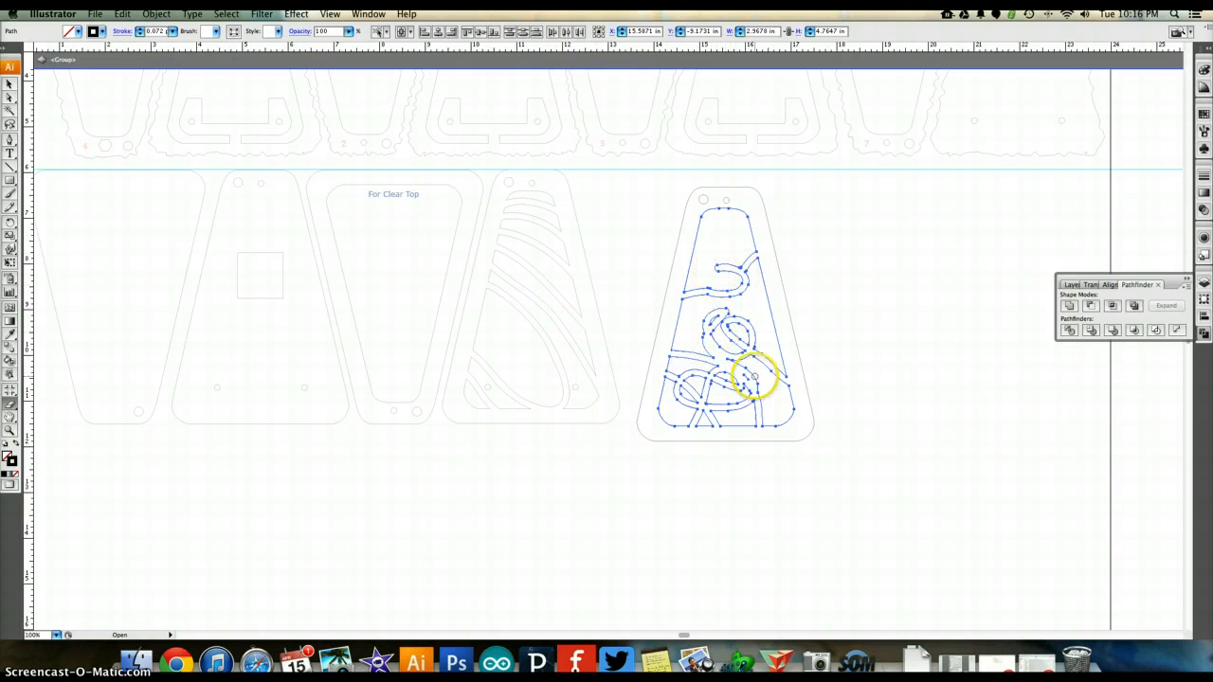
{"action": "left_click", "coordinate": [8, 83]}
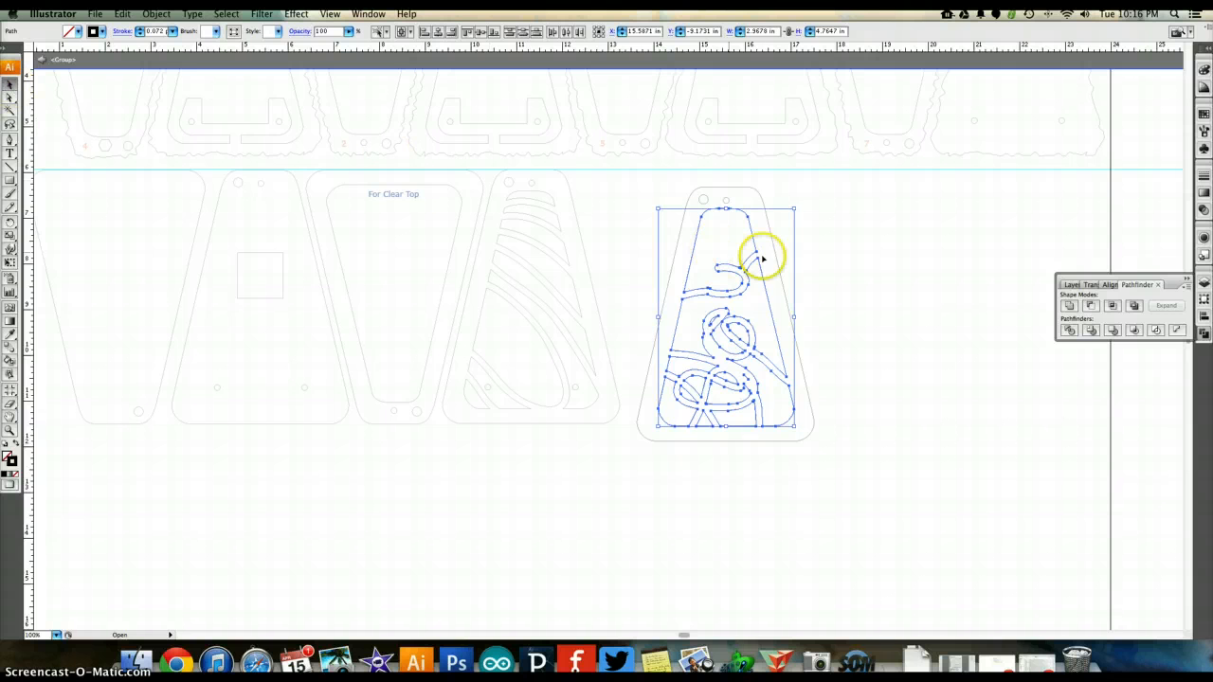
{"action": "left_click", "coordinate": [840, 262]}
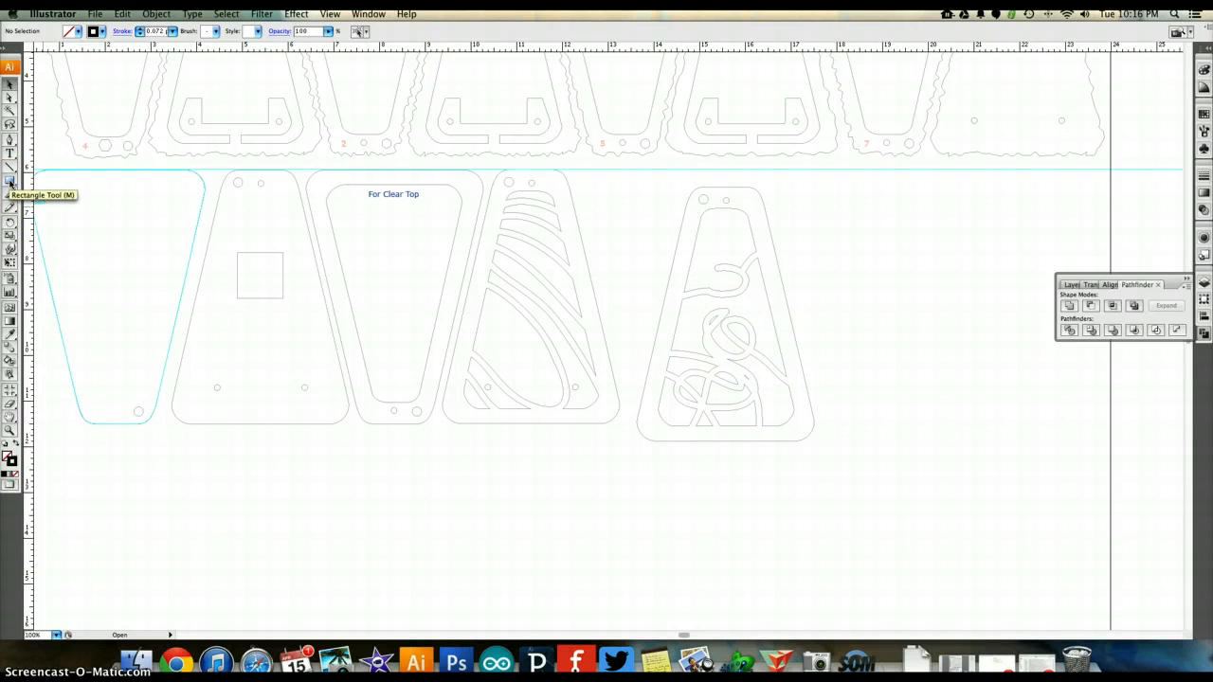
Paste another copy of the For Clear Top frame, place it beyond the erased cover, and rotate it 180°
{"action": "left_click", "coordinate": [329, 214]}
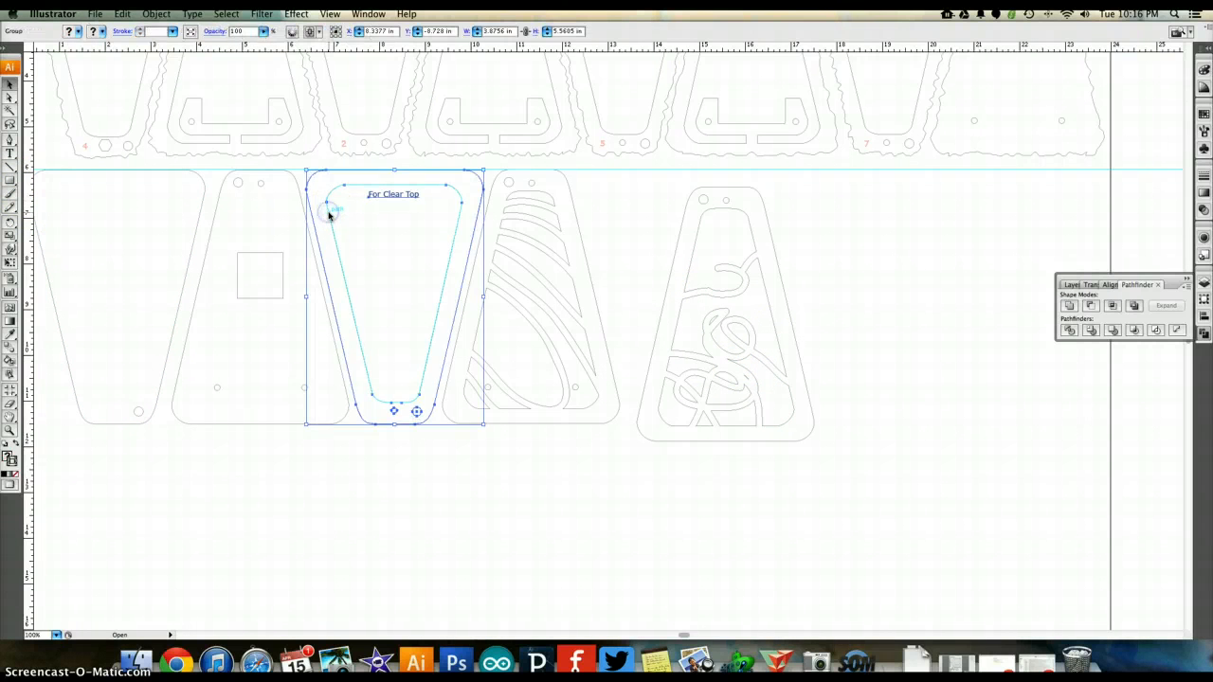
{"action": "left_click", "coordinate": [329, 214]}
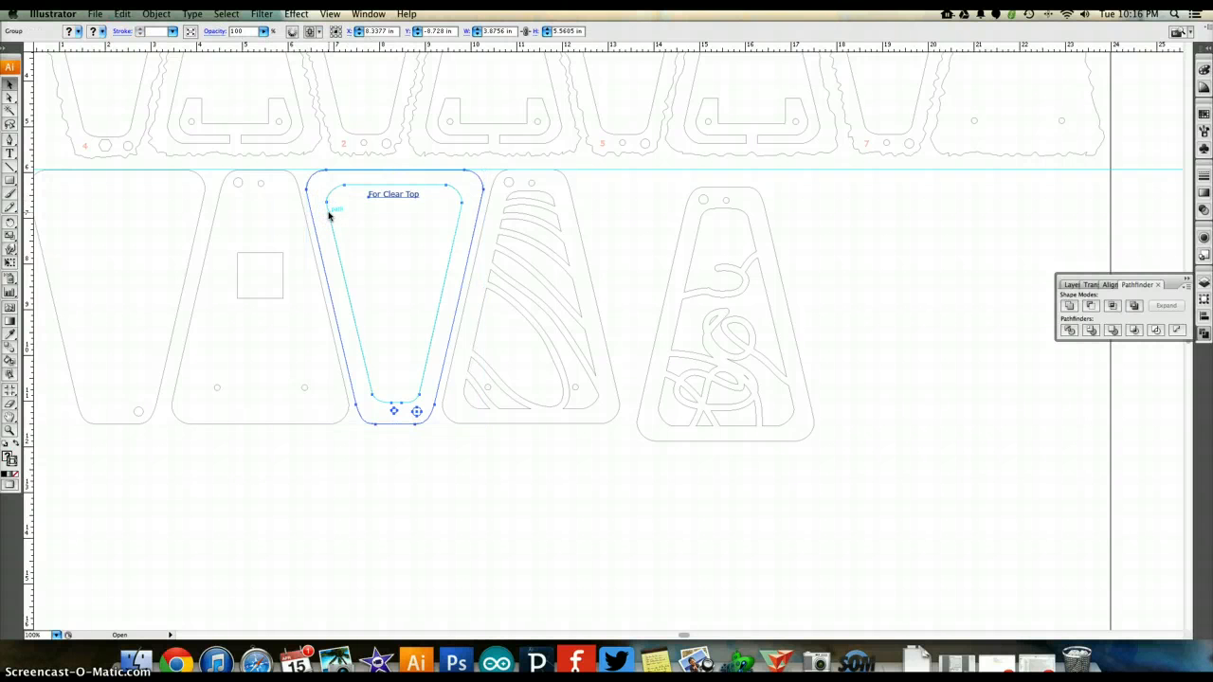
{"action": "left_click_drag", "start_coordinate": [329, 215], "coordinate": [543, 259]}
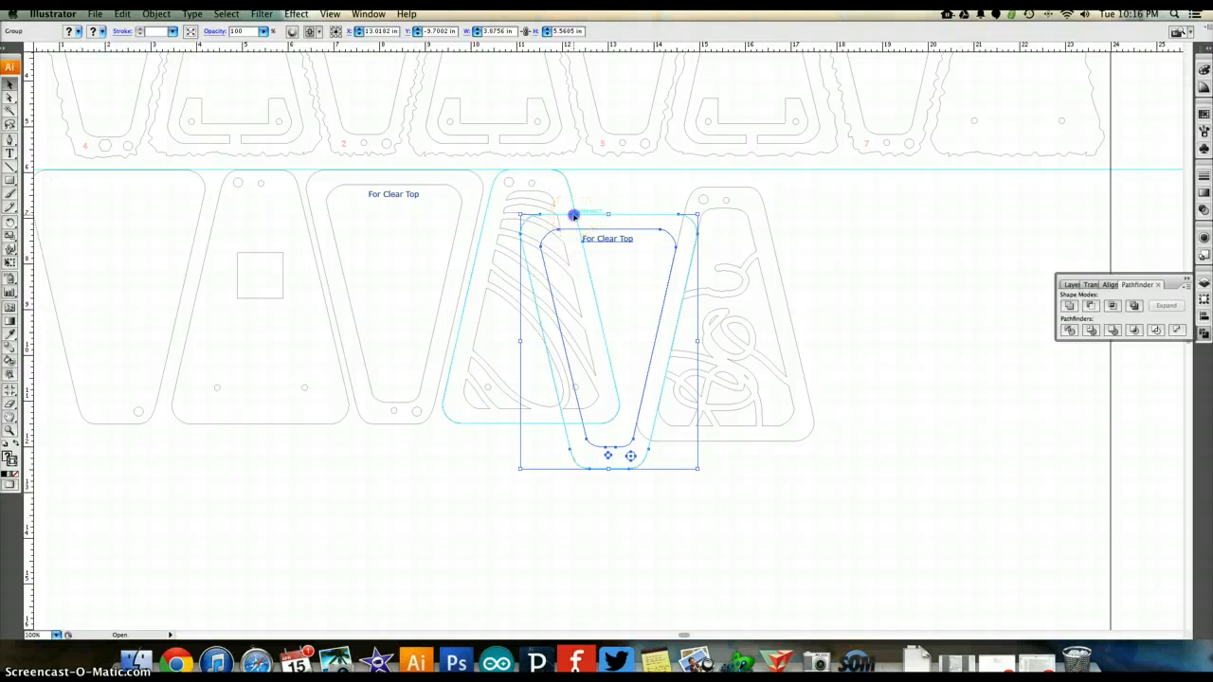
{"action": "left_click_drag", "start_coordinate": [573, 216], "coordinate": [1043, 490]}
{"action": "left_click", "coordinate": [979, 449]}
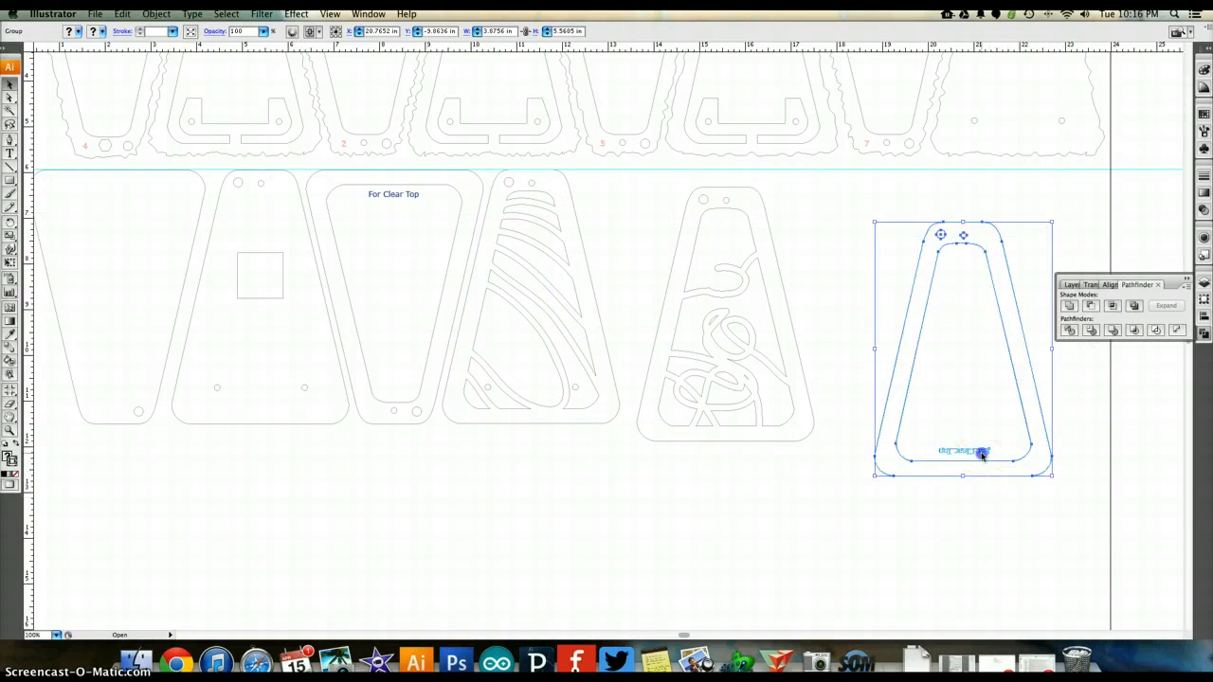
Isolate the second frame copy and delete its upside-down For Clear Top text
{"action": "double_click", "coordinate": [981, 453]}
{"action": "left_click", "coordinate": [955, 453]}
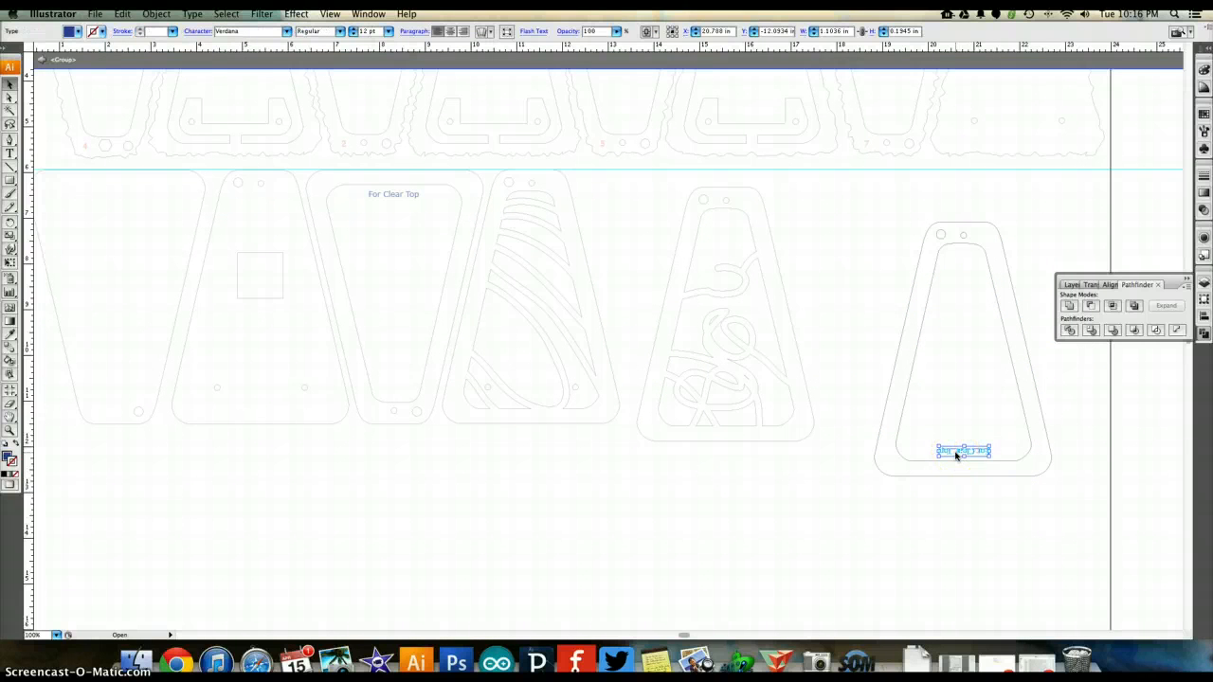
{"action": "key", "text": "Delete"}
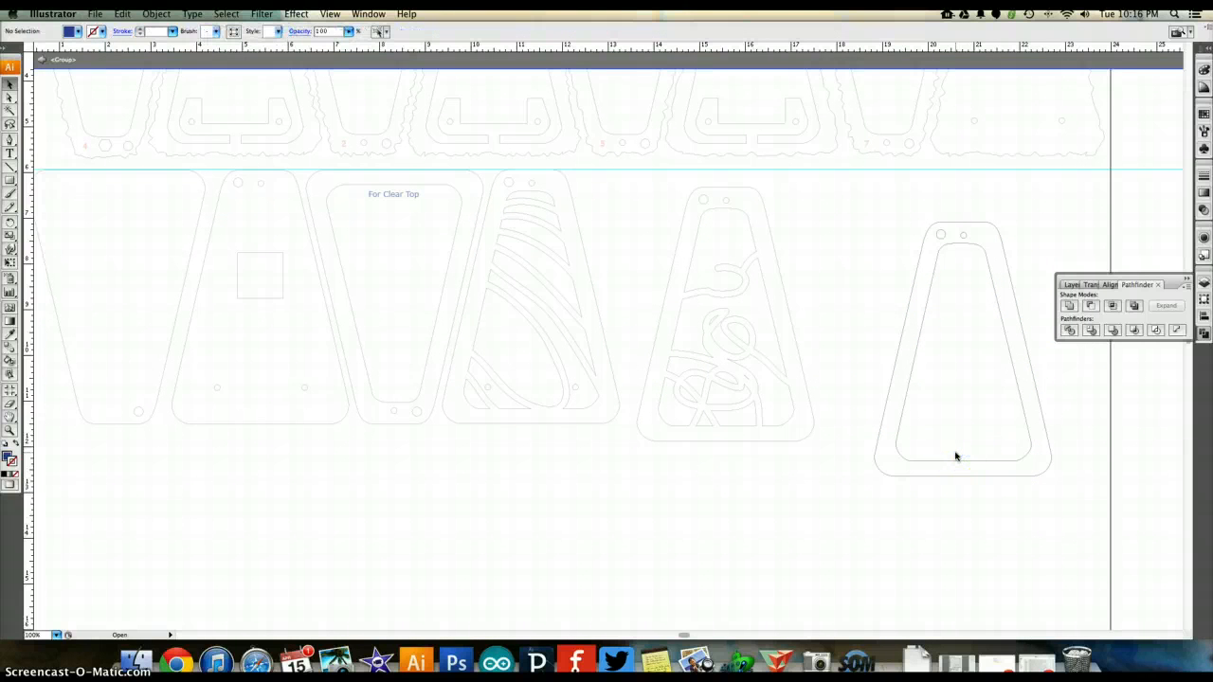
Draw a five-pointed star about 2.1 in wide over the empty frame copy and move it to the frame's lower part
{"action": "scroll", "coordinate": [955, 457], "scroll_direction": "right", "scroll_amount": 5}
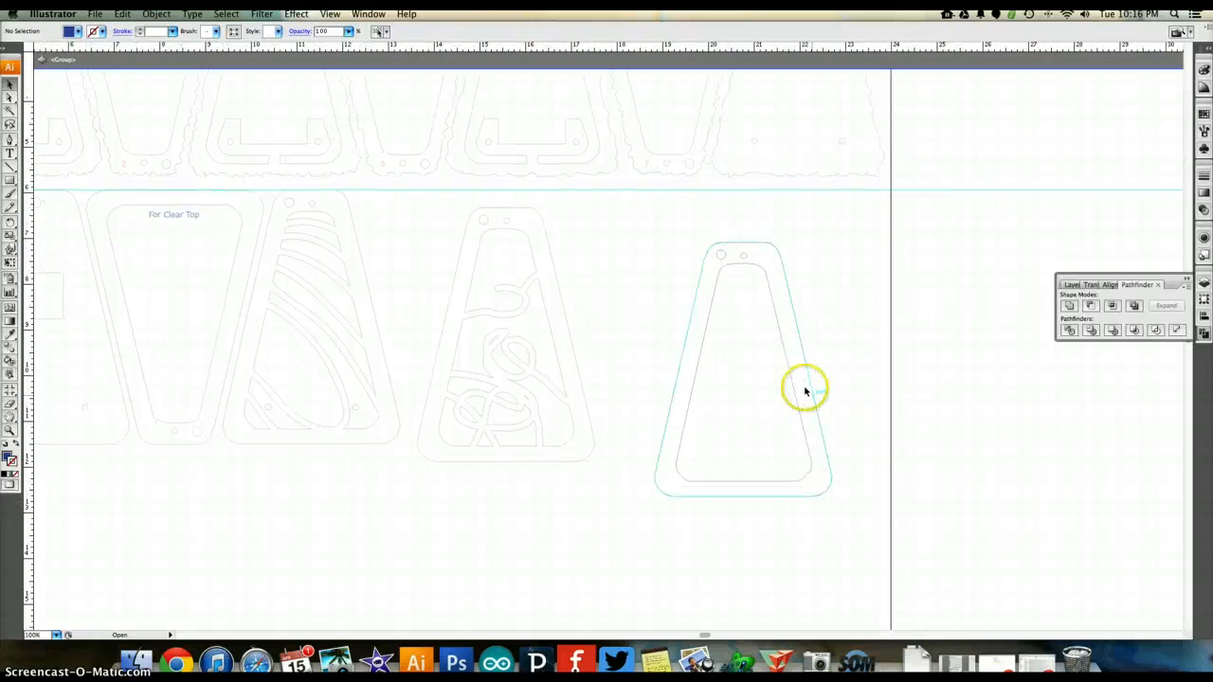
{"action": "scroll", "coordinate": [804, 391], "scroll_direction": "up", "scroll_amount": 2}
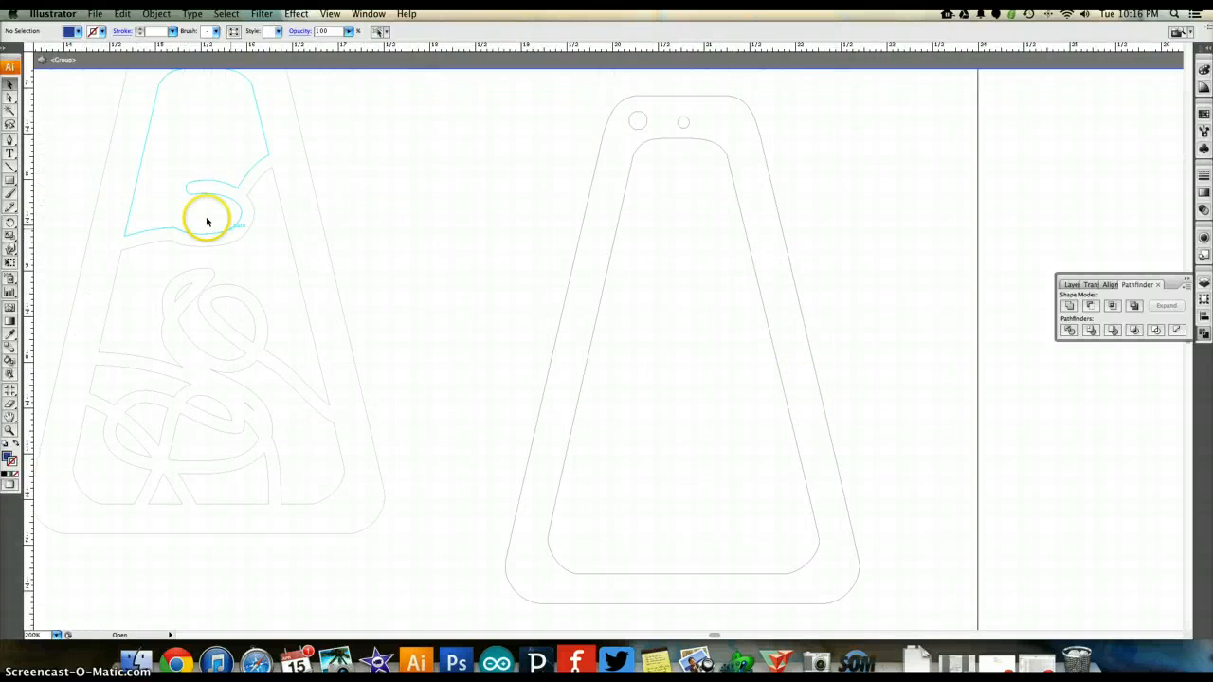
{"action": "left_click", "coordinate": [9, 181]}
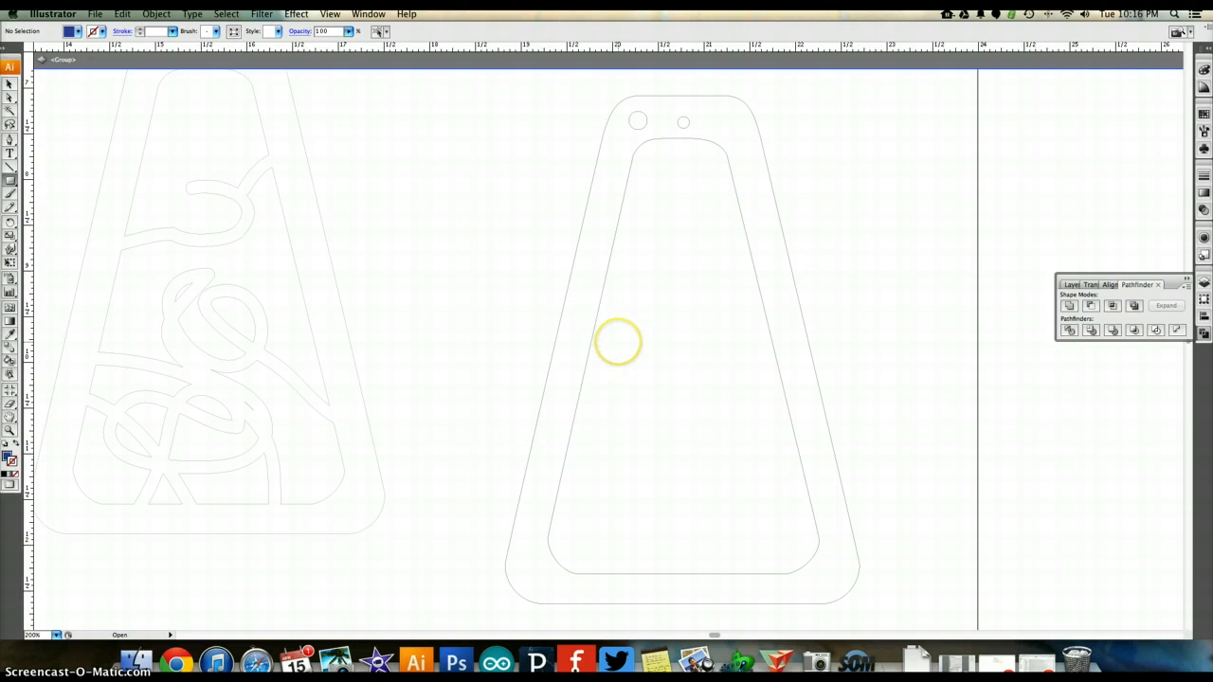
{"action": "key", "text": "v"}
{"action": "left_click", "coordinate": [1201, 334]}
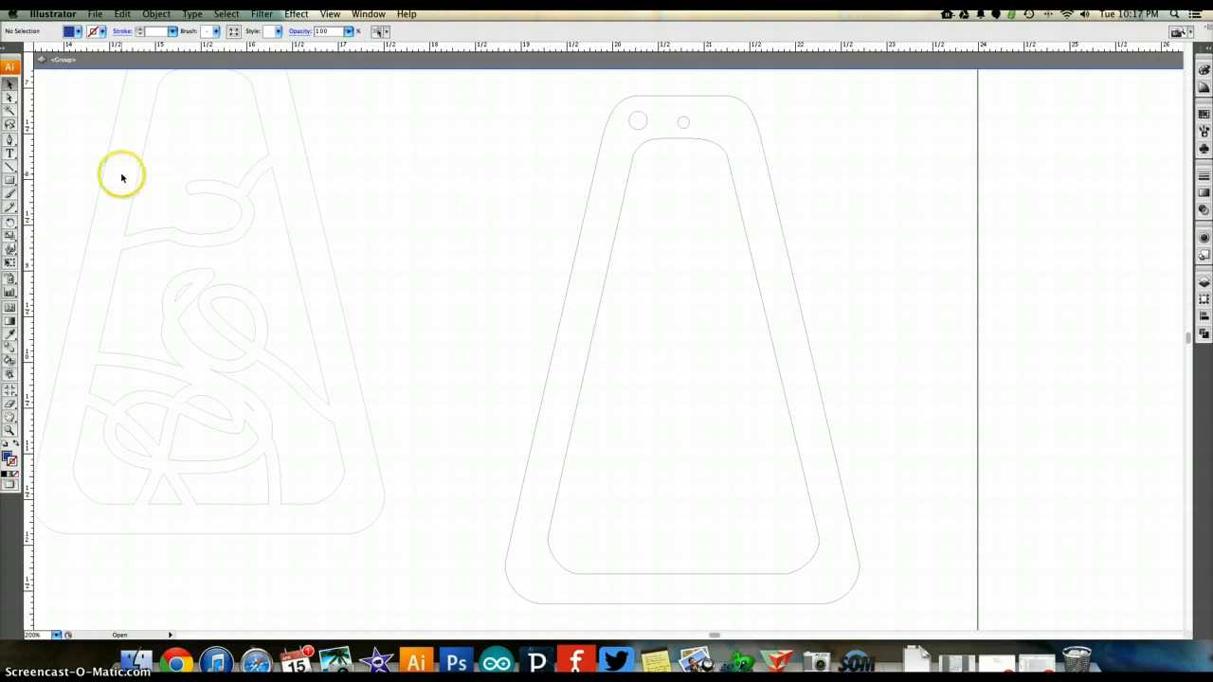
{"action": "left_click", "coordinate": [12, 180]}
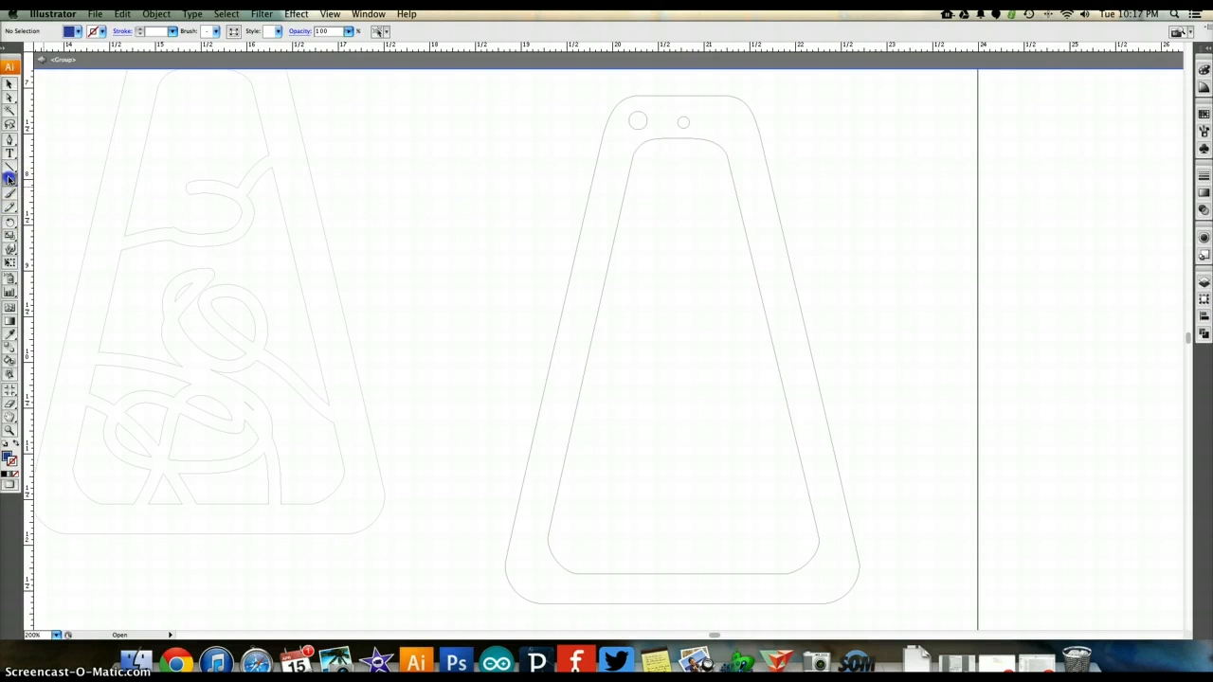
{"action": "left_click_drag", "start_coordinate": [16, 180], "coordinate": [59, 237]}
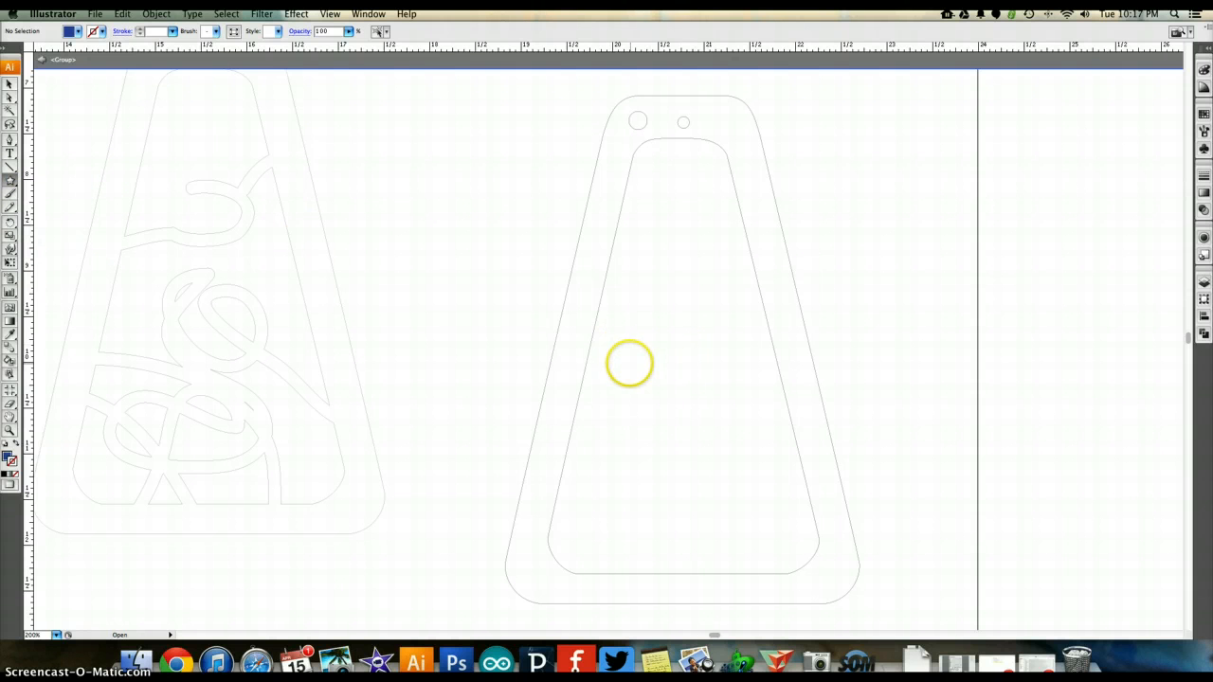
{"action": "left_click_drag", "start_coordinate": [609, 315], "coordinate": [689, 386]}
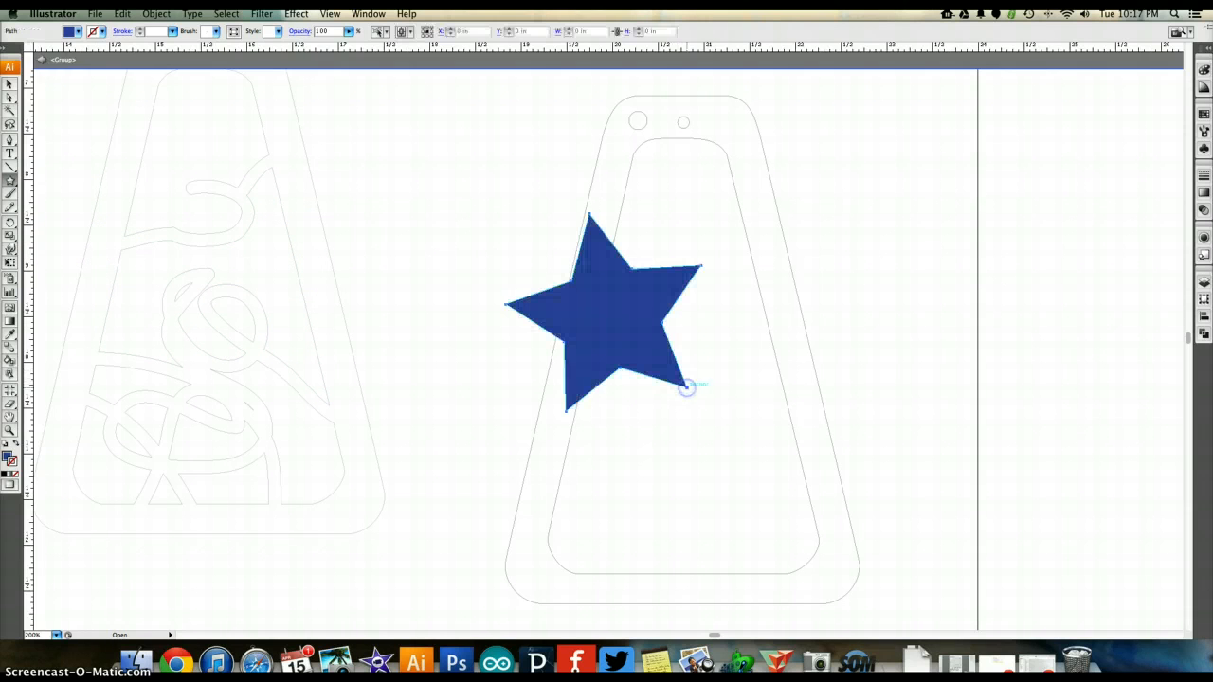
{"action": "left_click", "coordinate": [9, 85]}
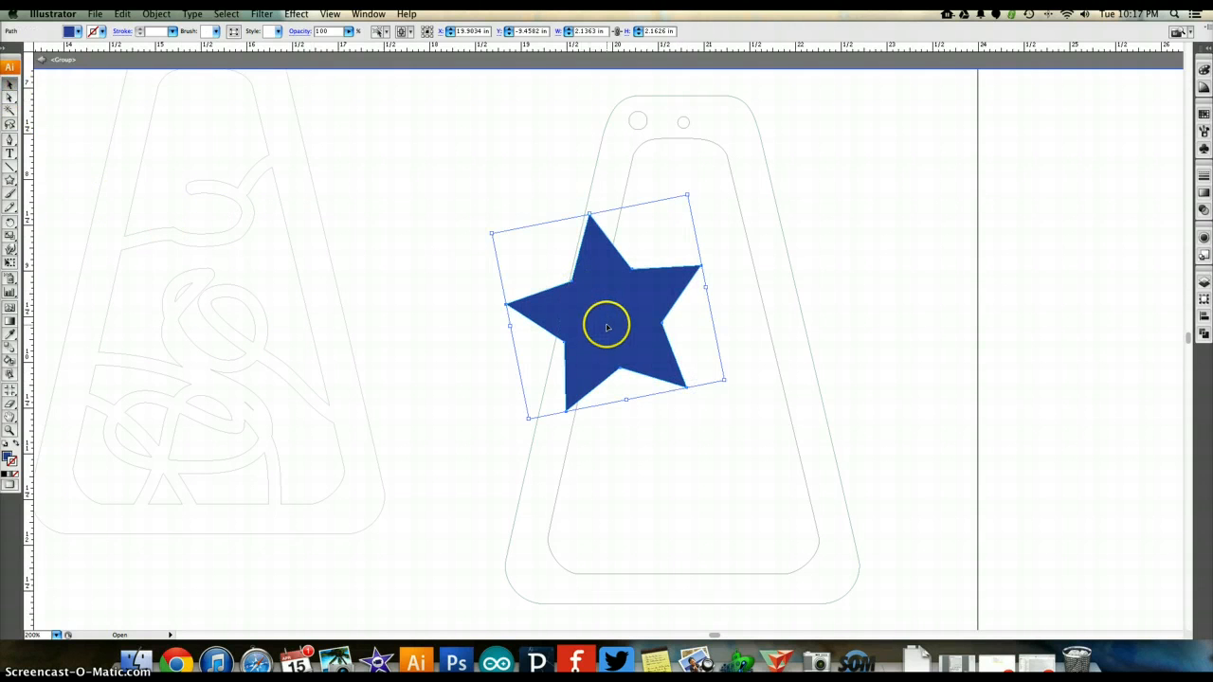
{"action": "left_click_drag", "start_coordinate": [607, 327], "coordinate": [666, 494]}
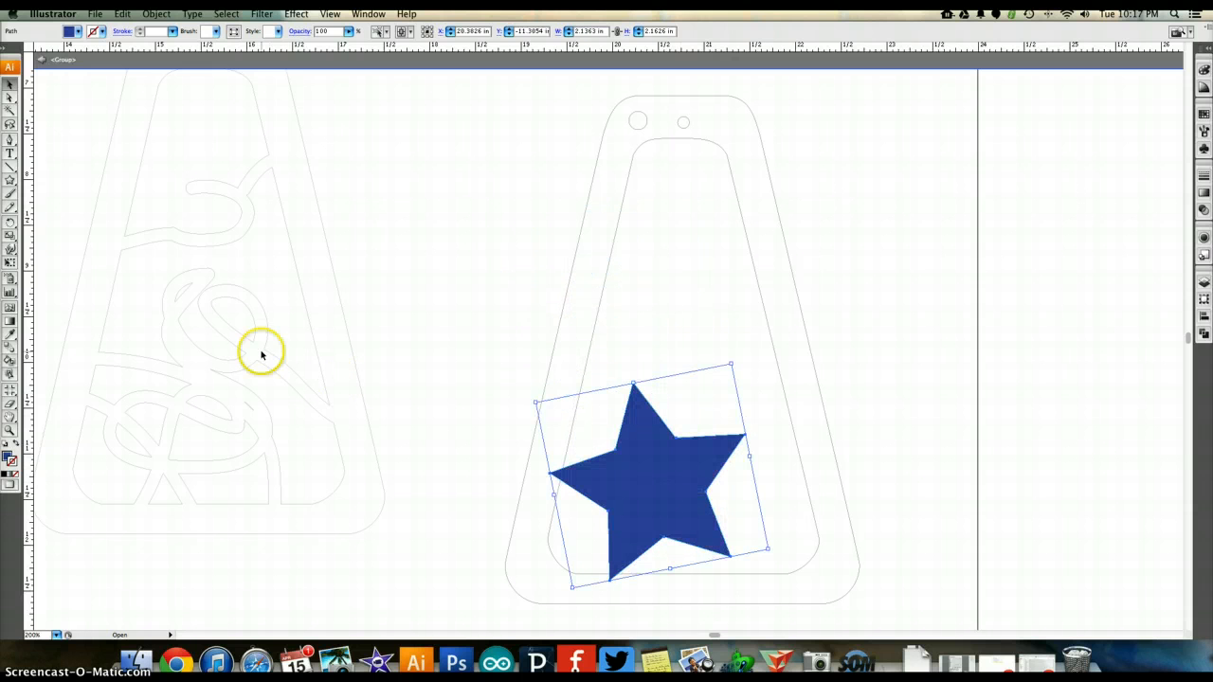
Paste a copy of the star, scale it to about 1.06 in wide, and place it touching the large star's upper tip
{"action": "left_click", "coordinate": [593, 360]}
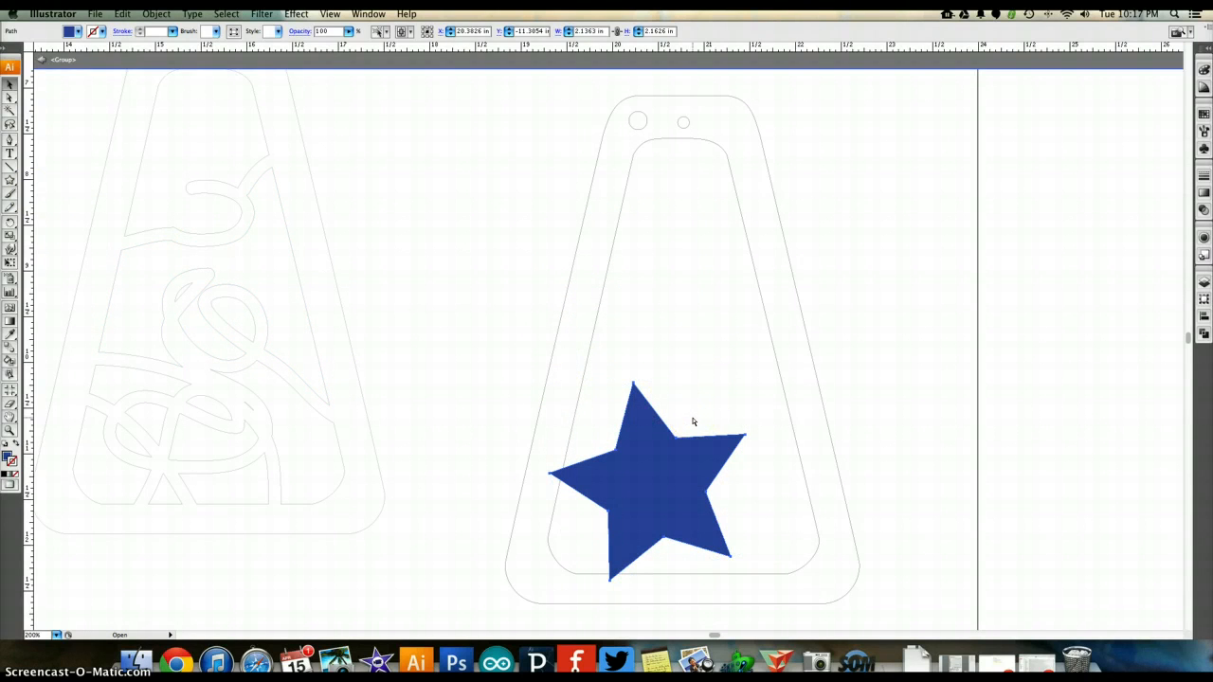
{"action": "key", "text": "super+v"}
{"action": "left_click_drag", "start_coordinate": [631, 360], "coordinate": [748, 366]}
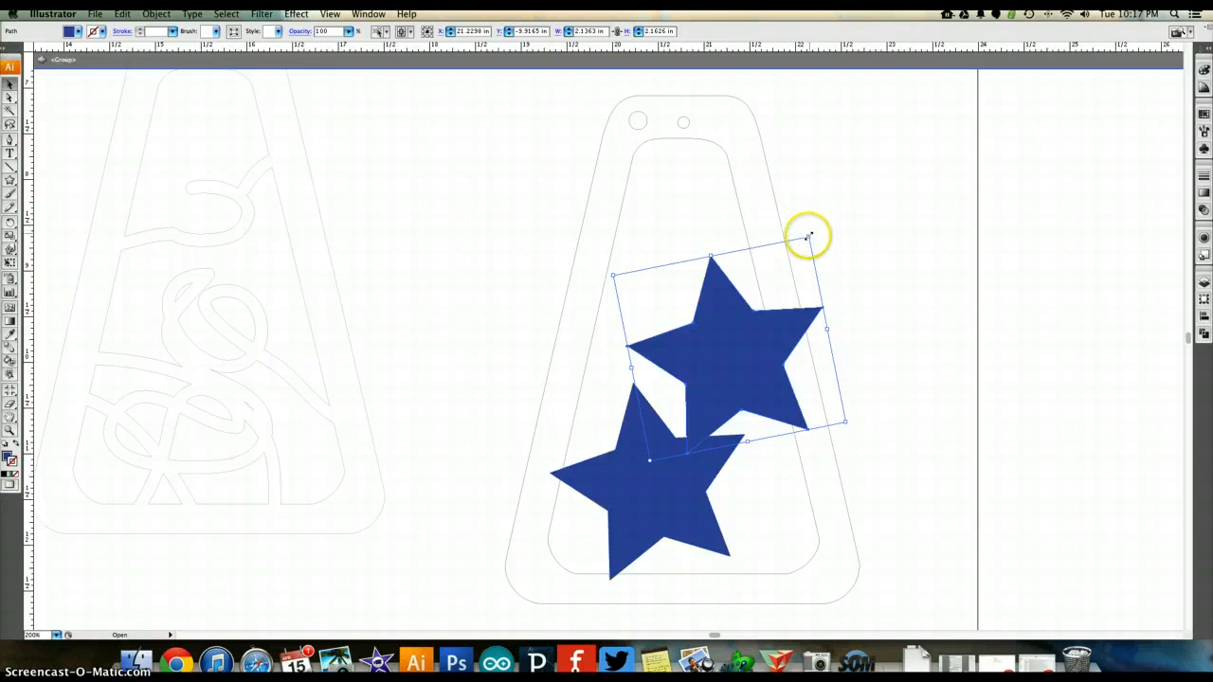
{"action": "left_click_drag", "start_coordinate": [809, 237], "coordinate": [736, 347]}
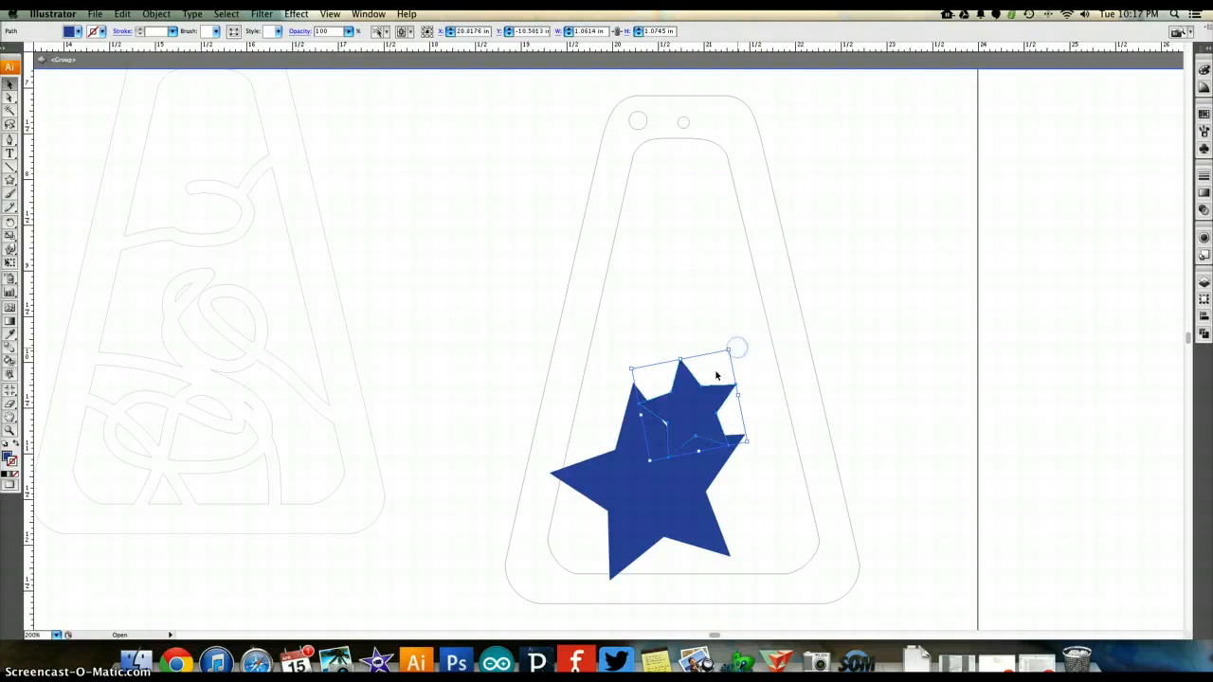
{"action": "left_click_drag", "start_coordinate": [685, 393], "coordinate": [665, 358]}
Paste another star copy, shrink it to about 0.49 in wide, and set it on the upper tip of the medium star
{"action": "key", "text": "ctrl+shift+a"}
{"action": "key", "text": "ctrl+v"}
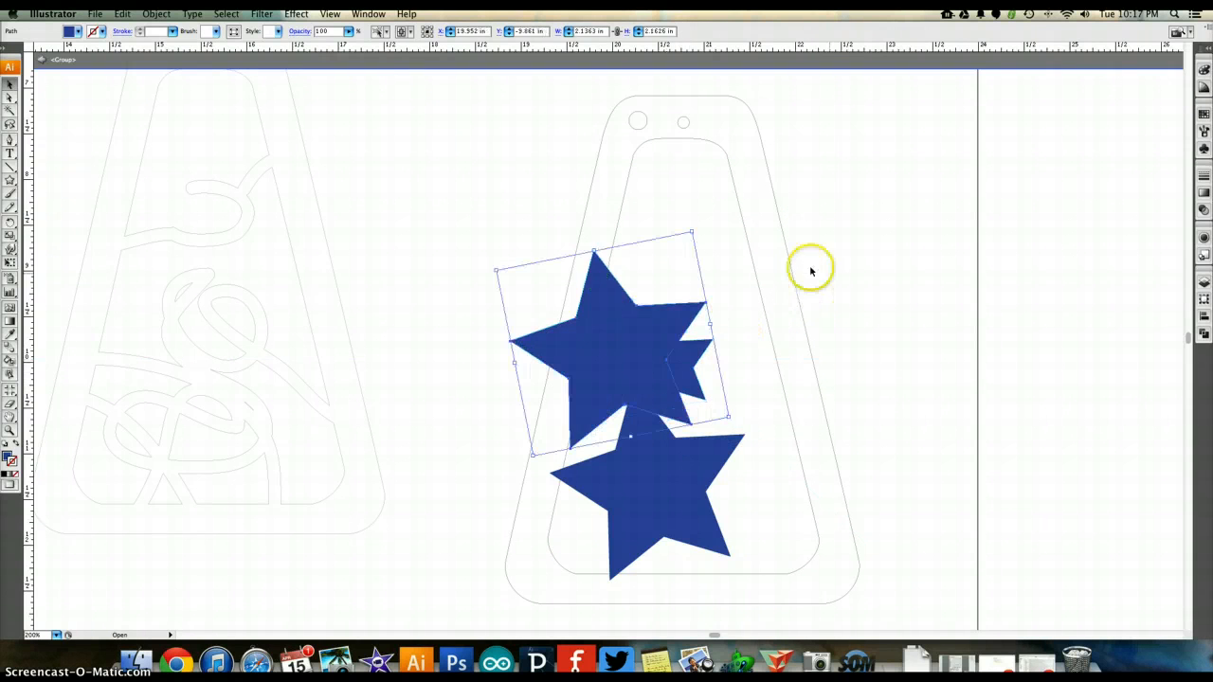
{"action": "left_click_drag", "start_coordinate": [692, 238], "coordinate": [668, 302]}
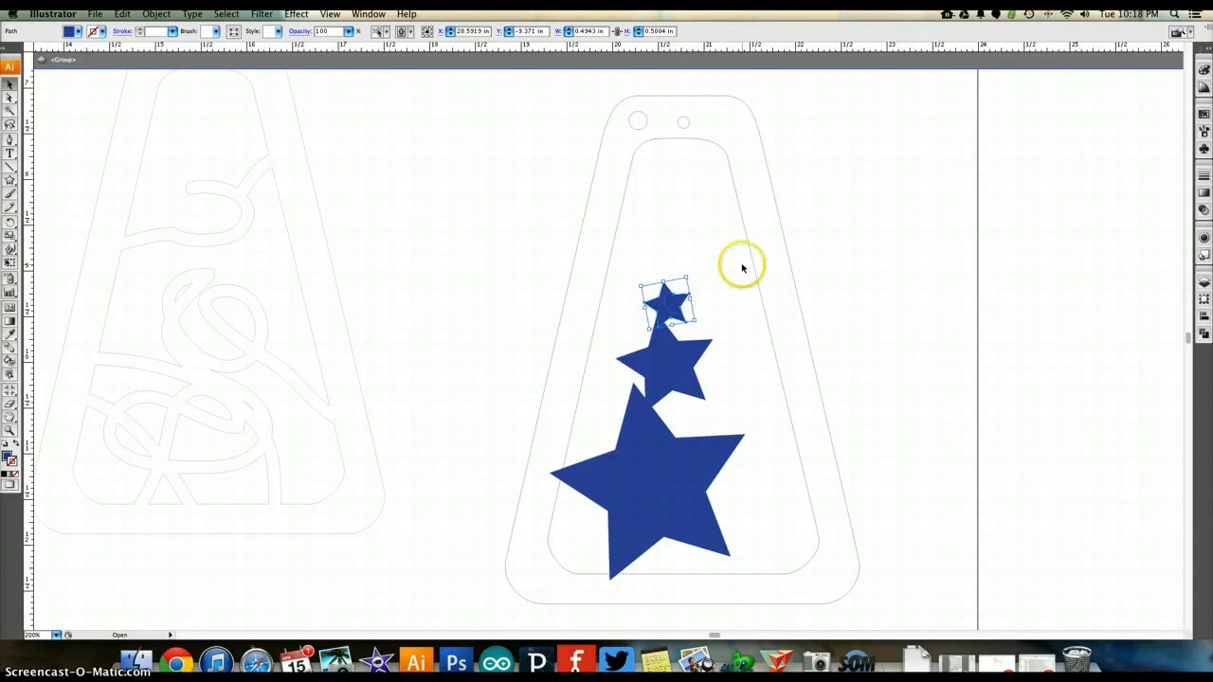
Add a star about 0.47 in wide at the medium star's right tip and a full-size star across the inner path's upper right edge
{"action": "key", "text": "ctrl+v"}
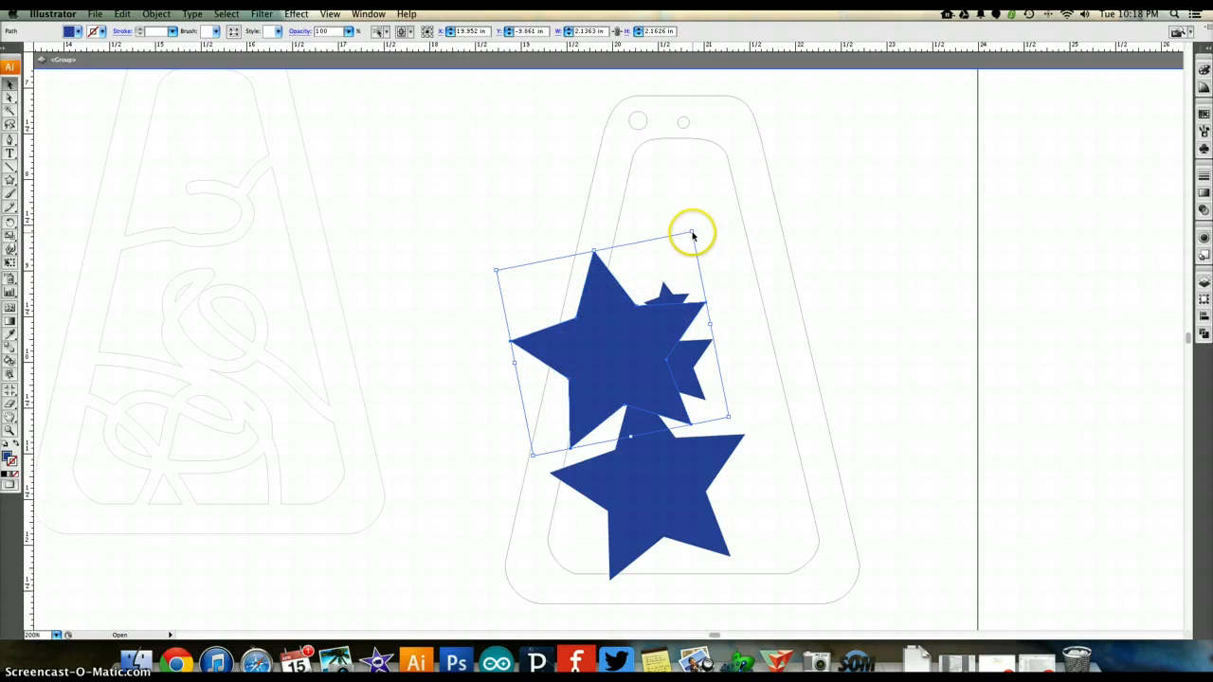
{"action": "left_click_drag", "start_coordinate": [693, 236], "coordinate": [723, 343]}
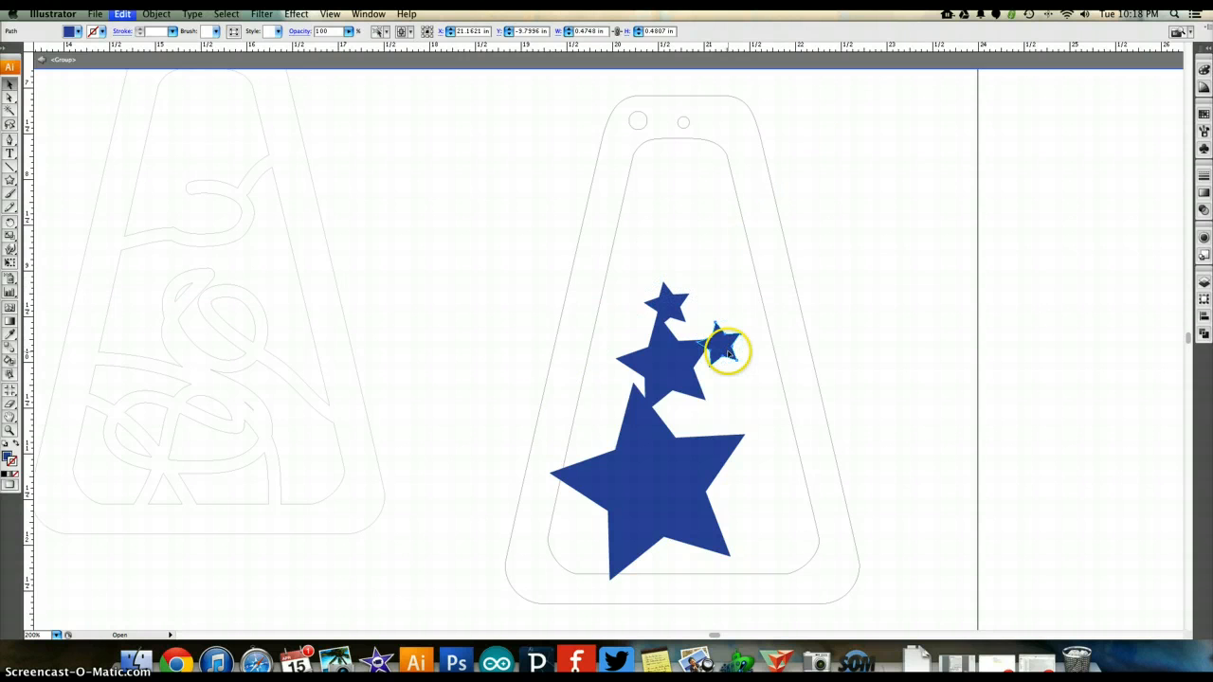
{"action": "key", "text": "ctrl+v"}
{"action": "left_click_drag", "start_coordinate": [631, 344], "coordinate": [781, 237]}
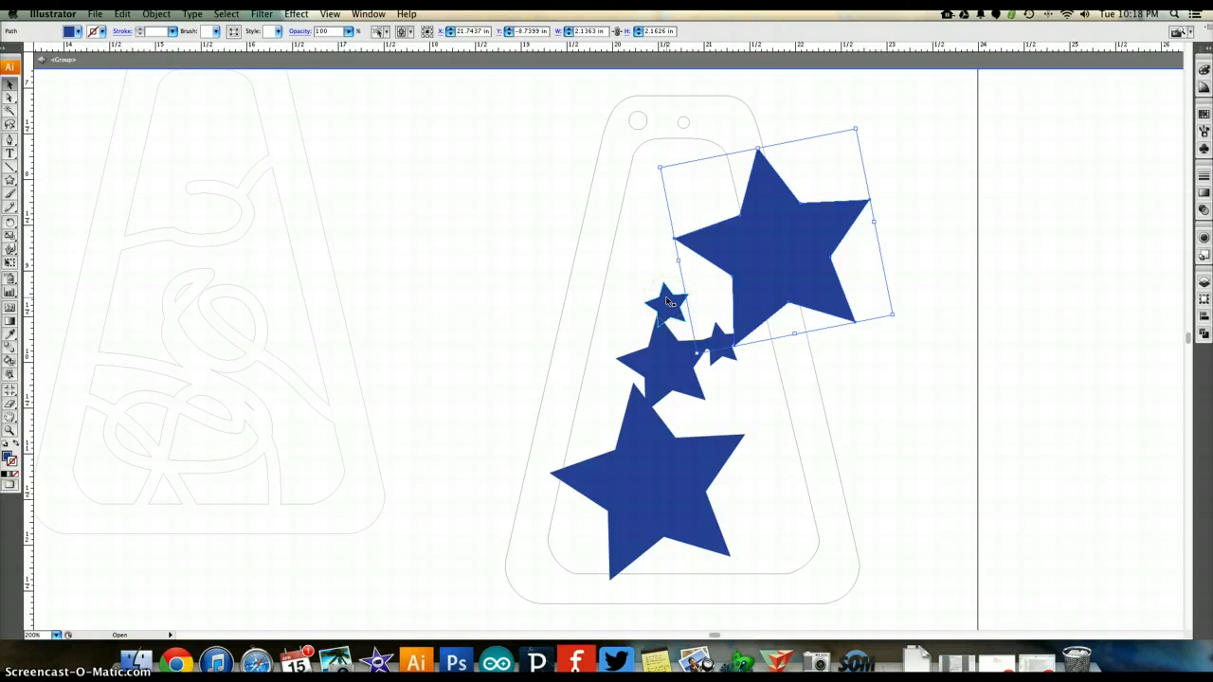
Subtract all five stars from the frame's inner path with Pathfinder, expand the compound shape, and clear the selection
{"action": "left_click", "coordinate": [666, 301], "text": "shift"}
{"action": "left_click", "coordinate": [723, 349], "text": "shift"}
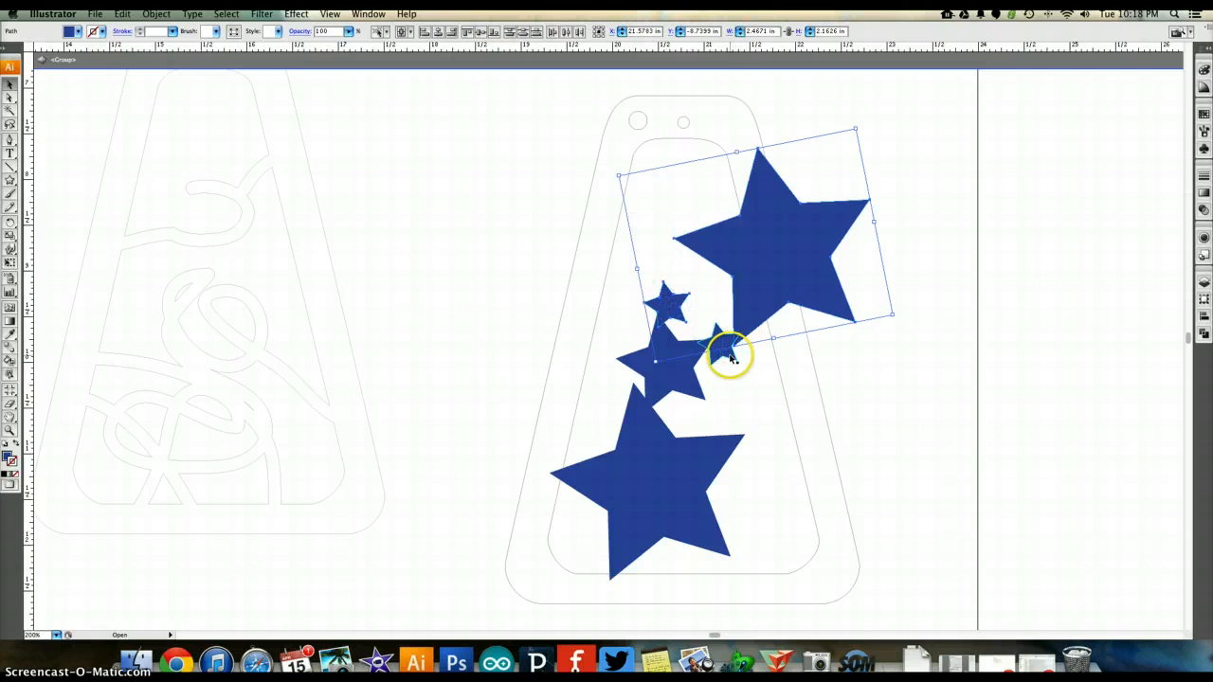
{"action": "left_click", "coordinate": [673, 381], "text": "shift"}
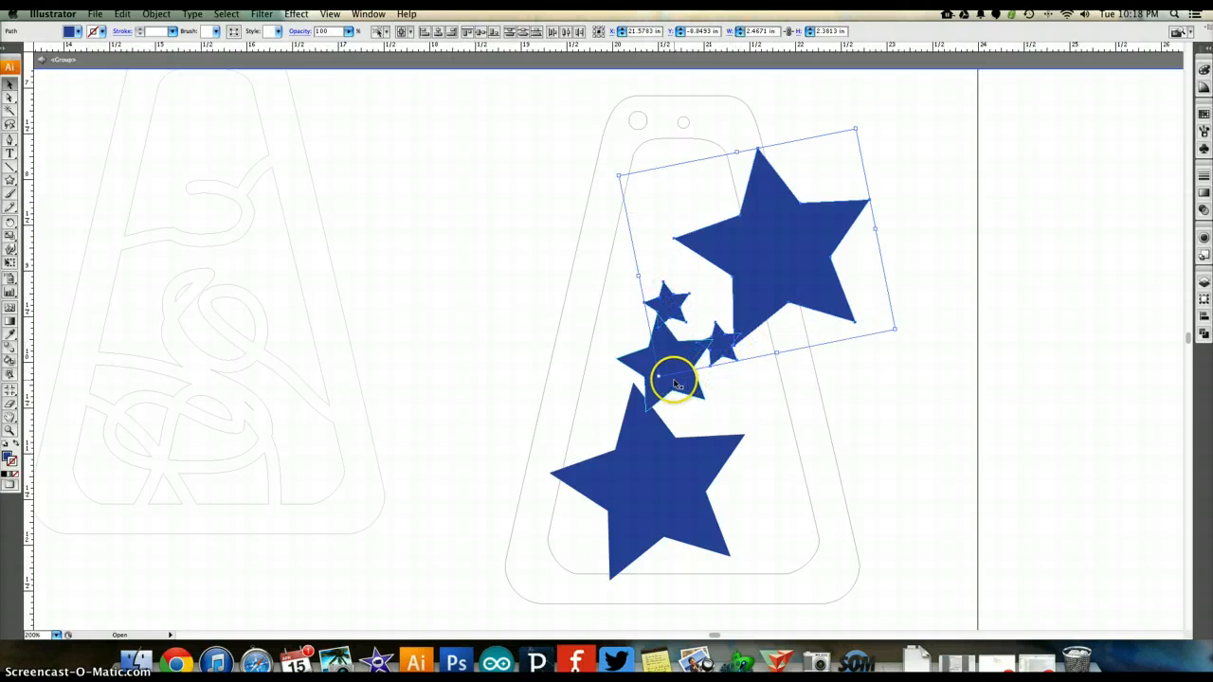
{"action": "left_click", "coordinate": [650, 455], "text": "shift"}
{"action": "left_click", "coordinate": [568, 436], "text": "shift"}
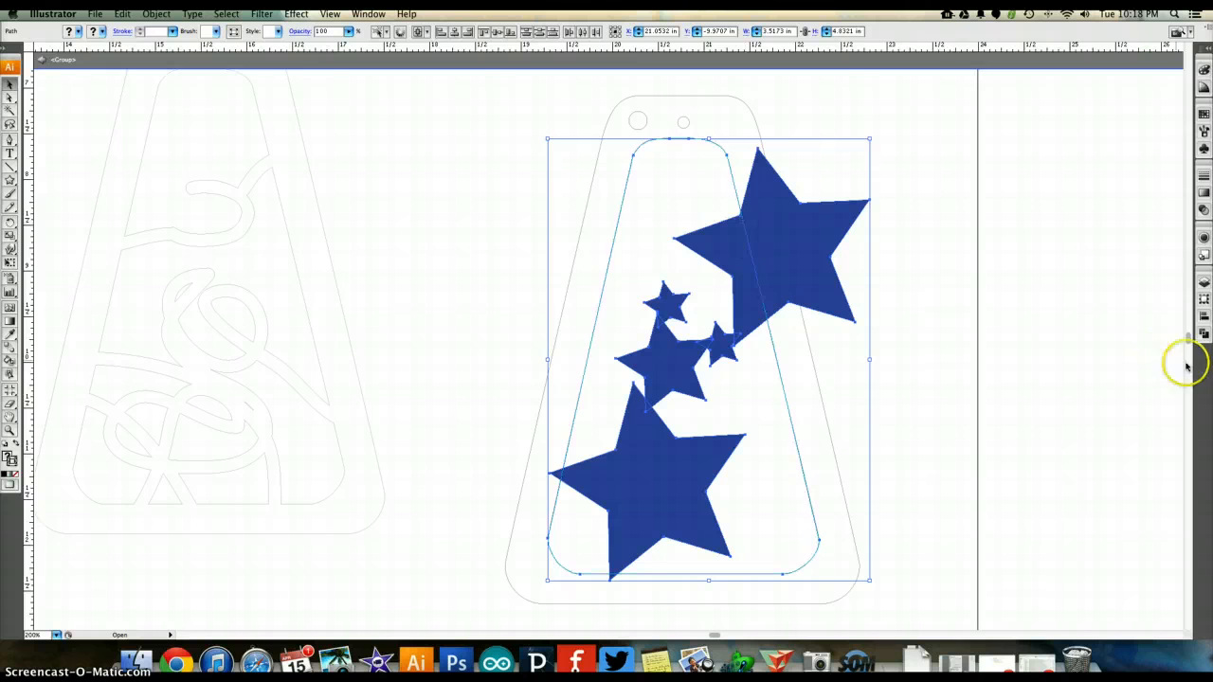
{"action": "left_click", "coordinate": [1201, 333]}
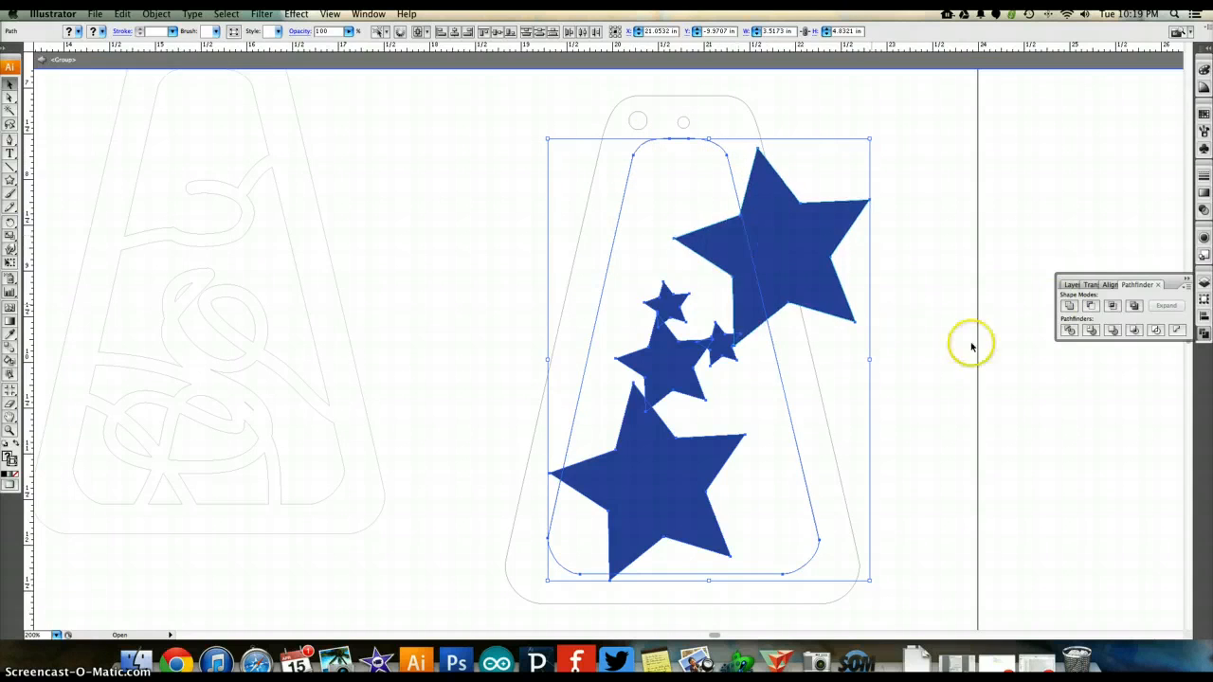
{"action": "left_click", "coordinate": [1092, 306]}
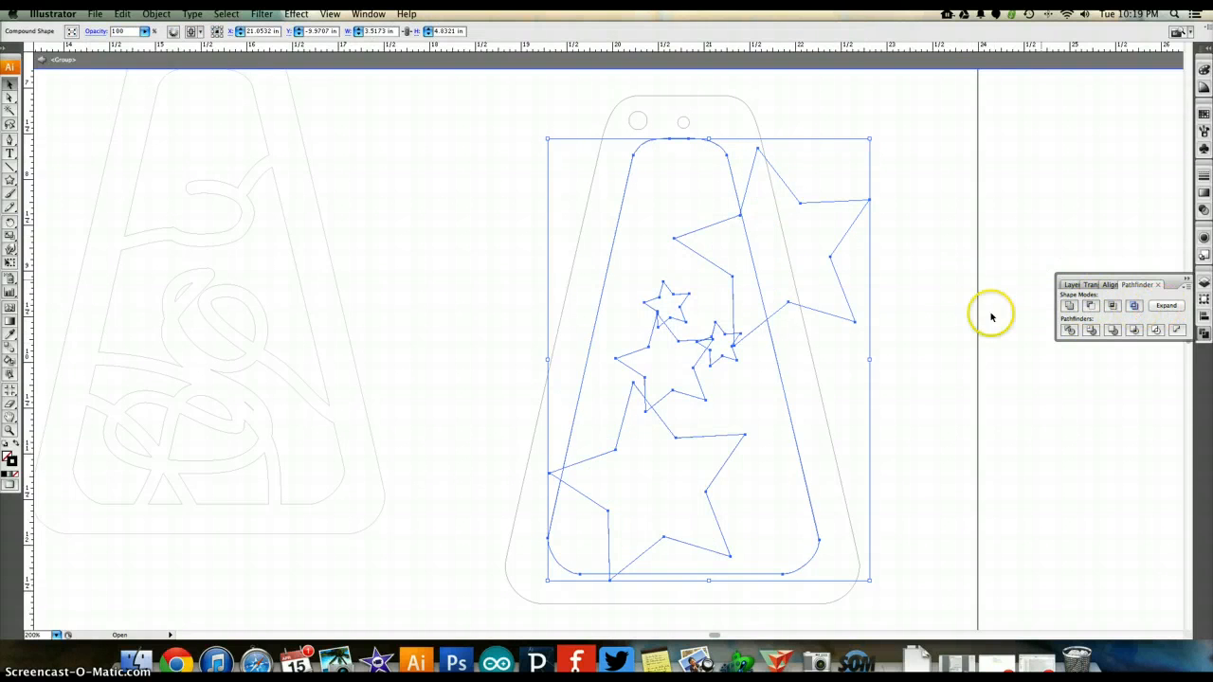
{"action": "left_click", "coordinate": [1166, 305]}
{"action": "left_click", "coordinate": [897, 297]}
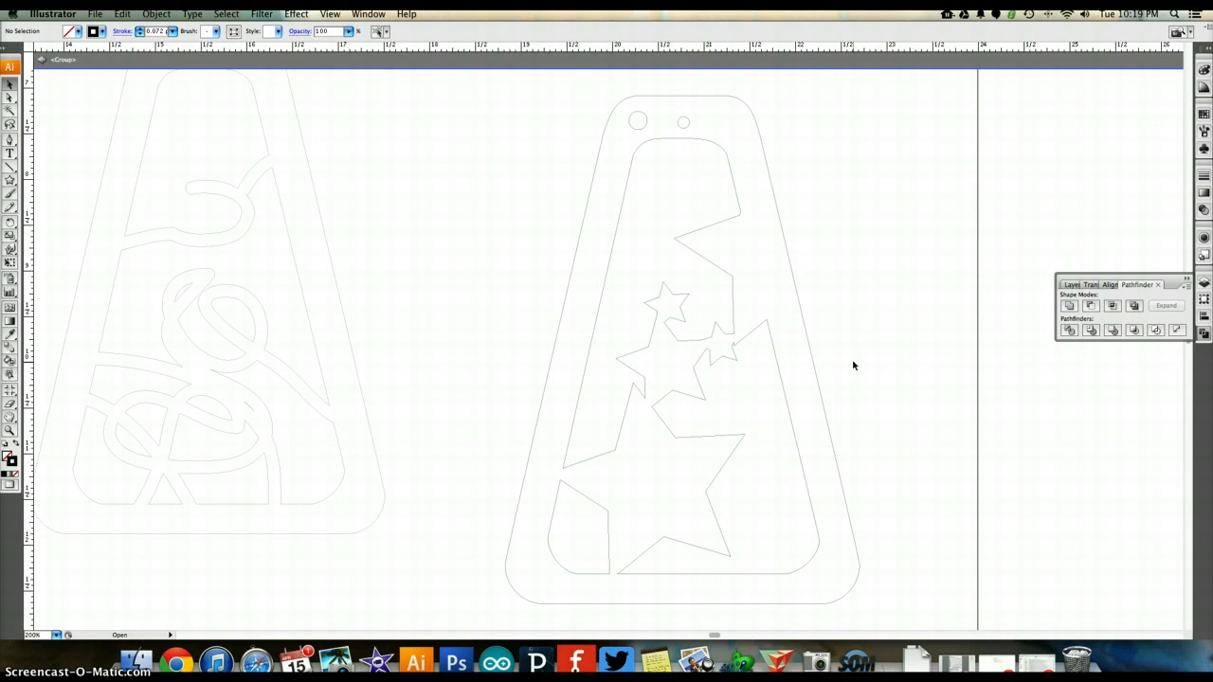
Review the Wood row, comparing the holes in the For Clear Top frame with the curved, looping and star covers
{"action": "scroll", "coordinate": [853, 365], "scroll_direction": "down", "scroll_amount": 6}
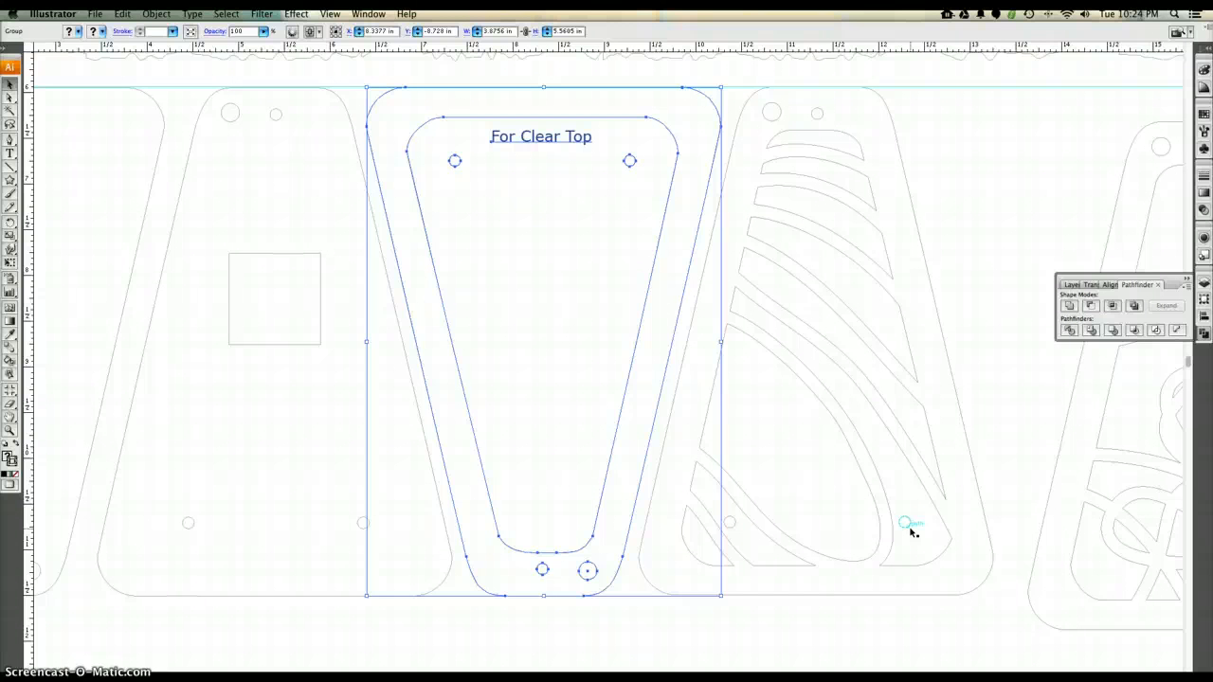
{"action": "key", "text": "super+minus"}
{"action": "key", "text": "super+minus"}
{"action": "scroll", "coordinate": [912, 531], "scroll_direction": "right", "scroll_amount": 4}
{"action": "scroll", "coordinate": [912, 531], "scroll_direction": "down", "scroll_amount": 1}
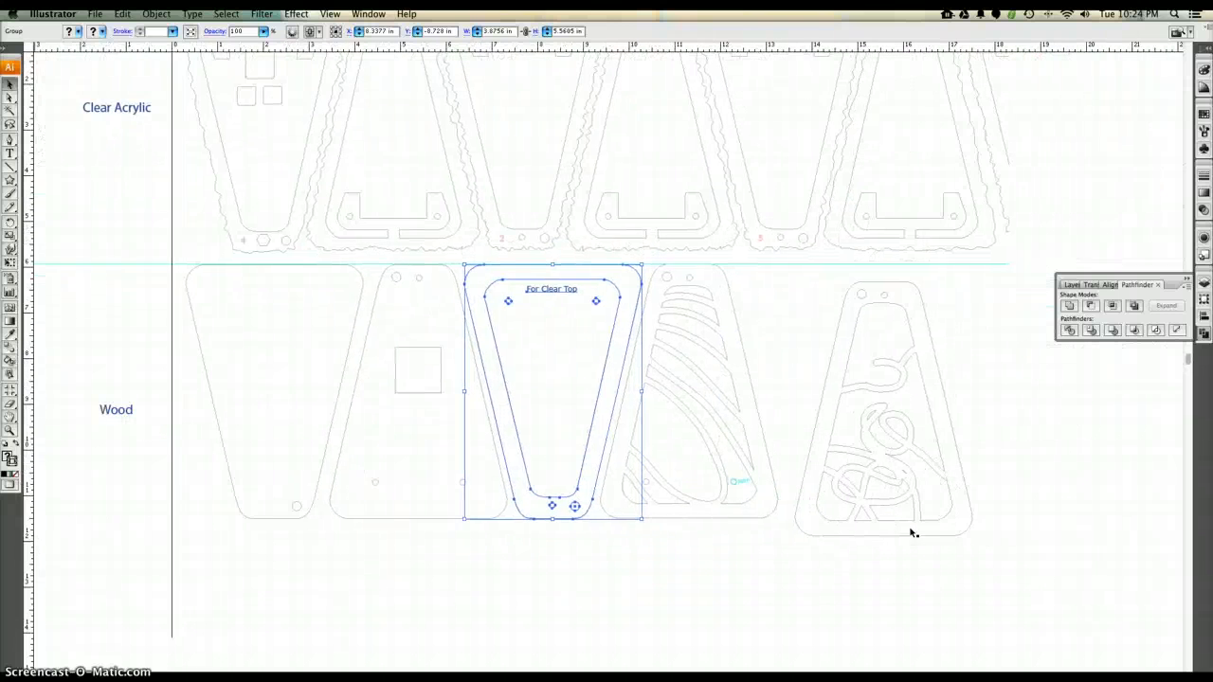
{"action": "left_click", "coordinate": [590, 446]}
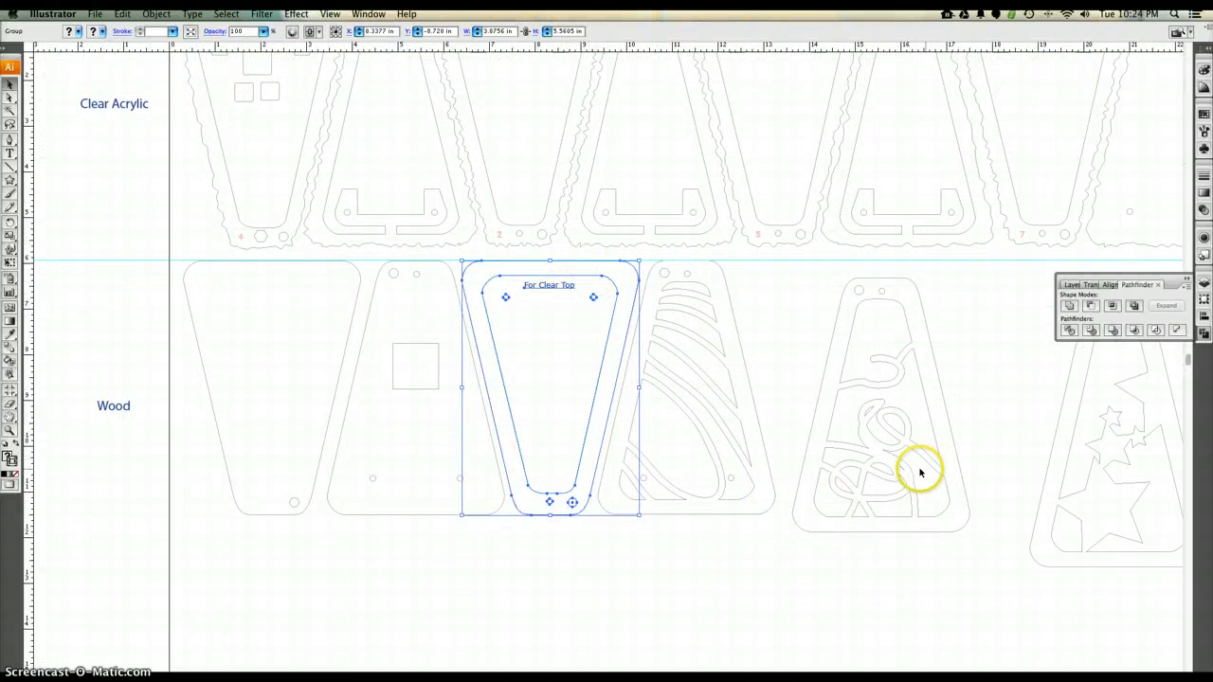
{"action": "scroll", "coordinate": [953, 481], "scroll_direction": "right", "scroll_amount": 2}
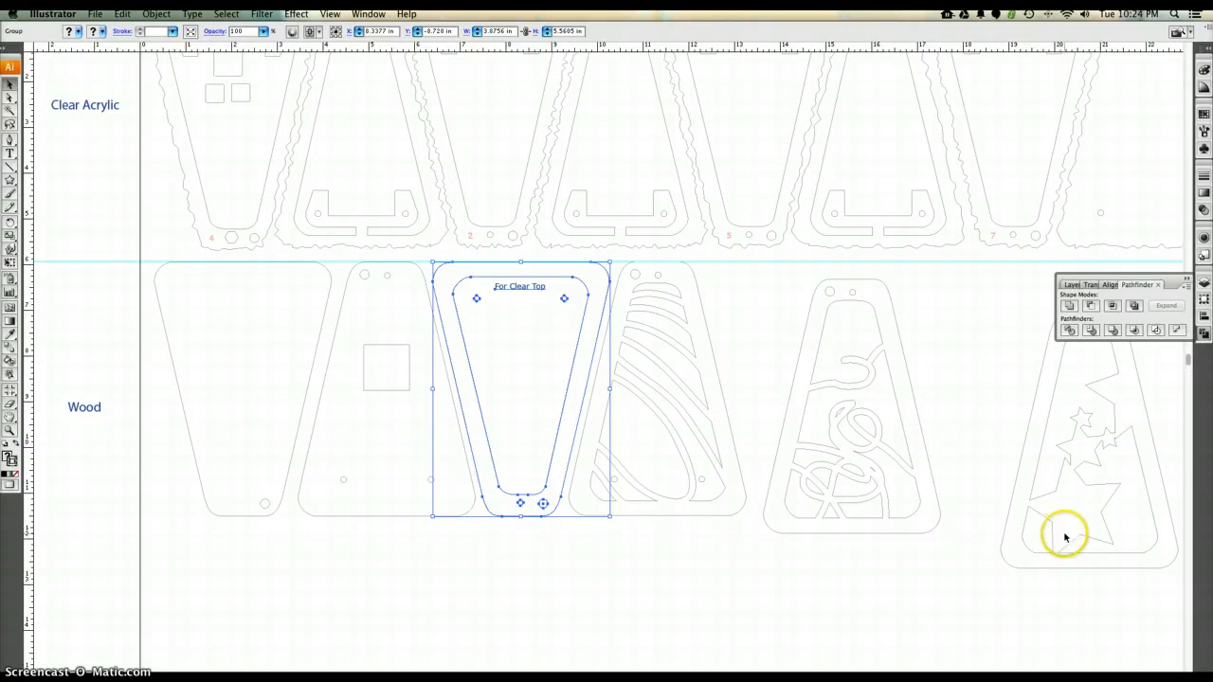